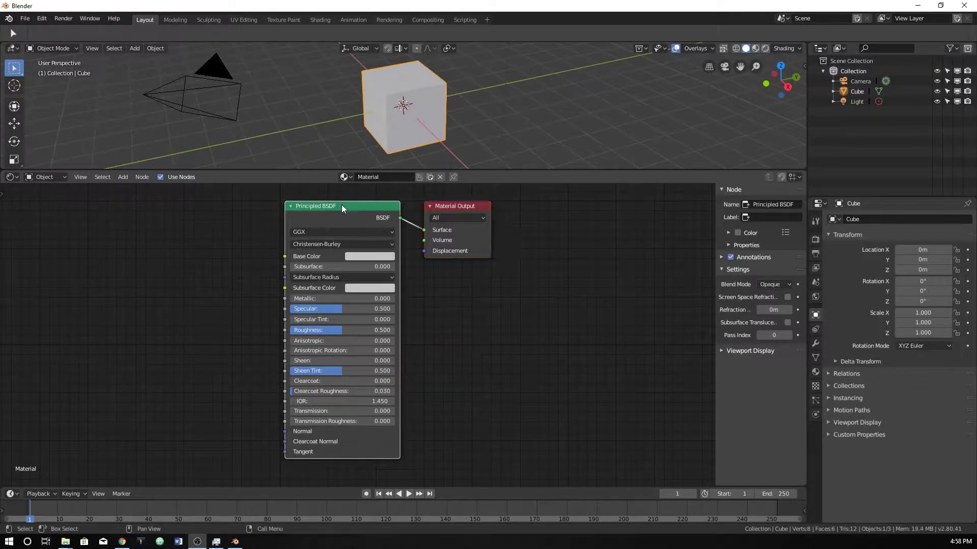
Reposition the Principled BSDF and Material Output nodes so they sit farther apart in the shader editor
left_click_drag(337, 202, 339, 201)
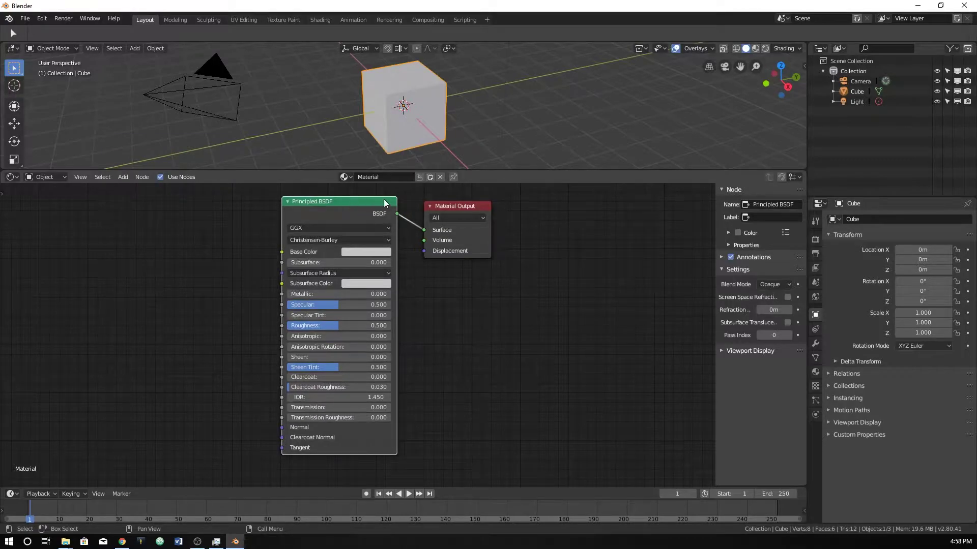
left_click_drag(447, 205, 492, 220)
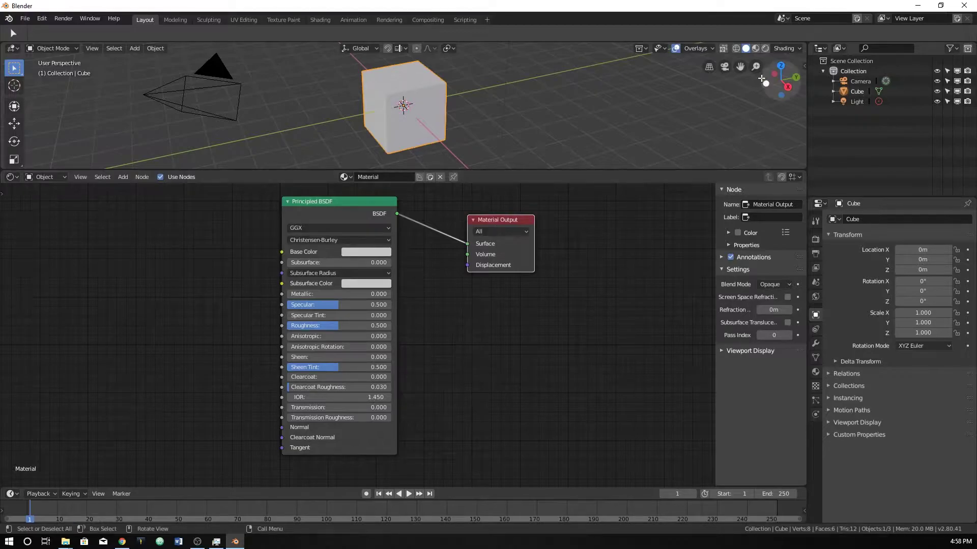
Display the render settings and switch the 3D viewport to rendered shading, making the viewport slightly taller
left_click(815, 239)
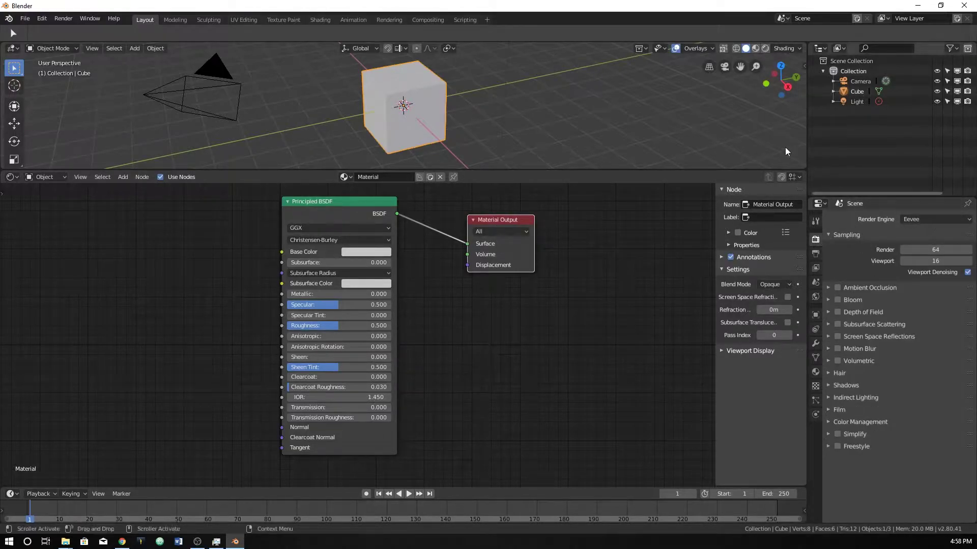
left_click(765, 49)
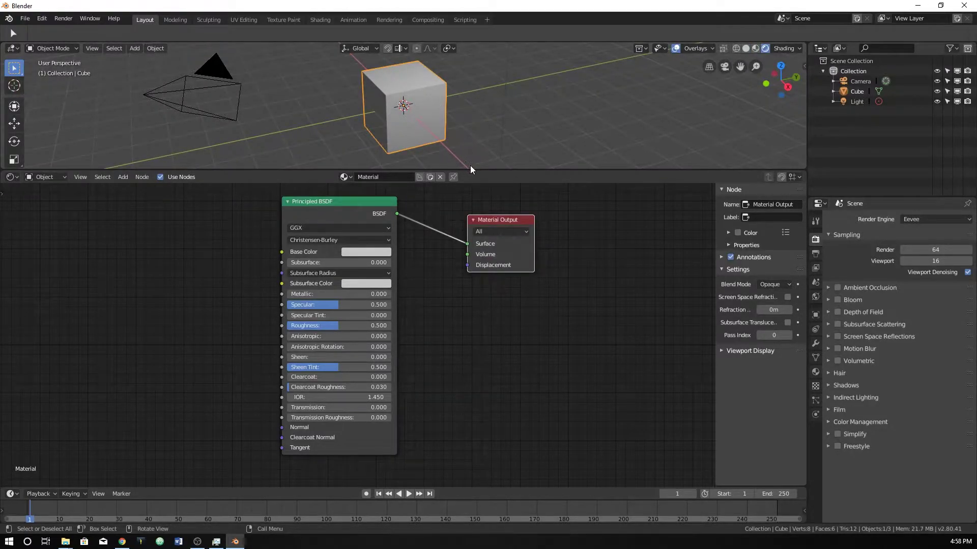
left_click_drag(473, 169, 475, 188)
scroll(412, 252, "up", 2)
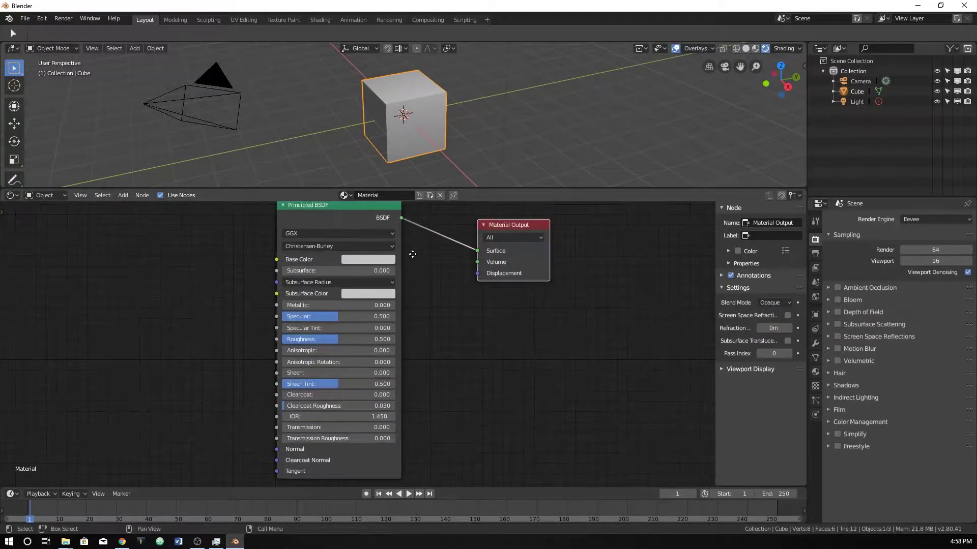
middle_click_drag(412, 255, 417, 261)
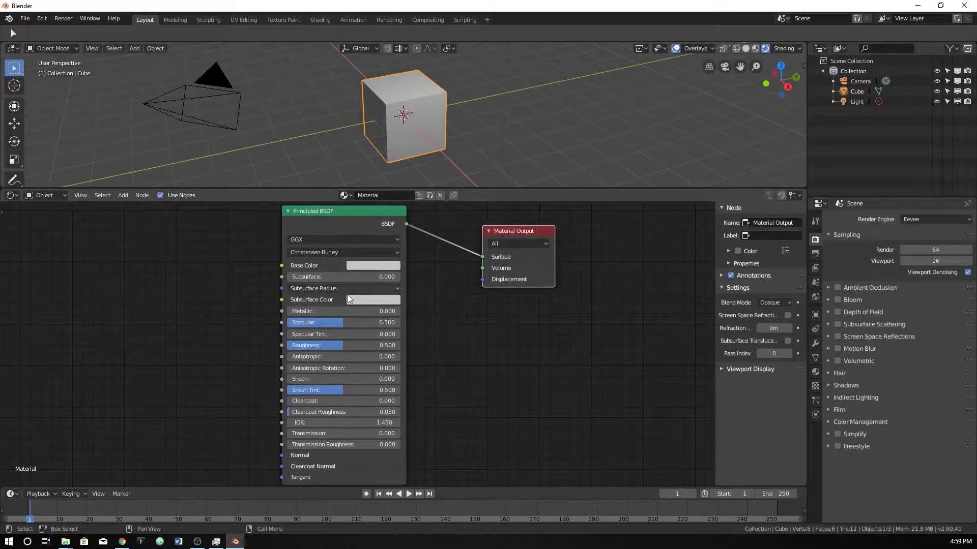
Examine the distribution and subsurface method options of the Principled BSDF node
key("alt+Tab")
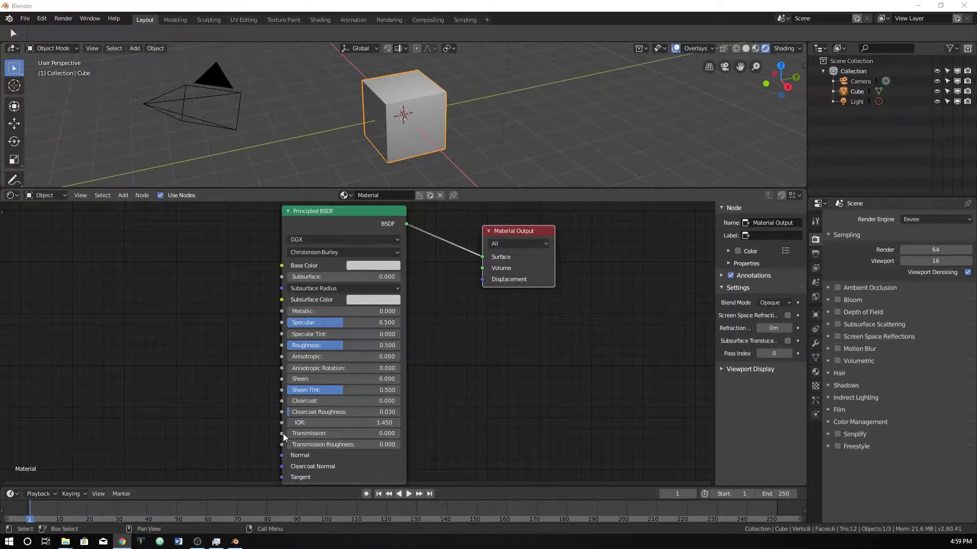
left_click(293, 240)
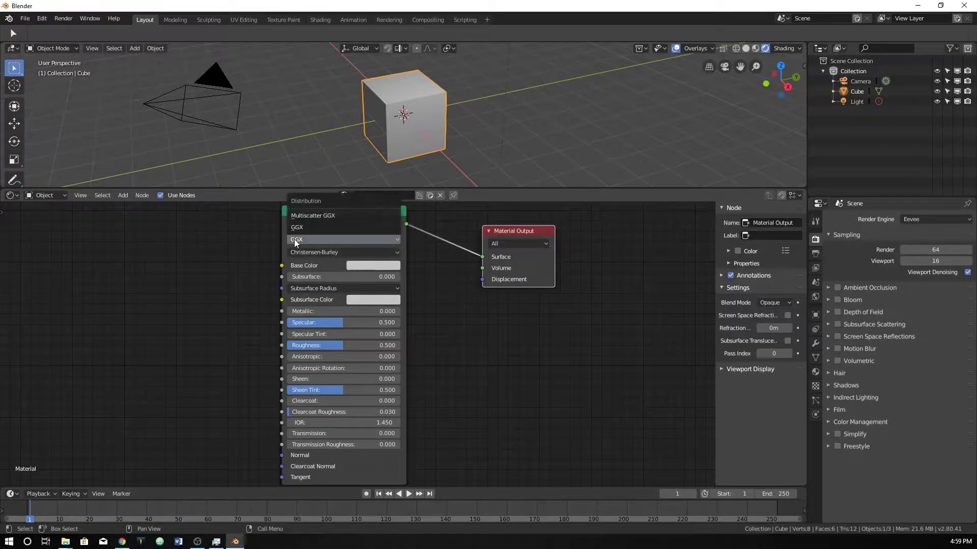
left_click(300, 253)
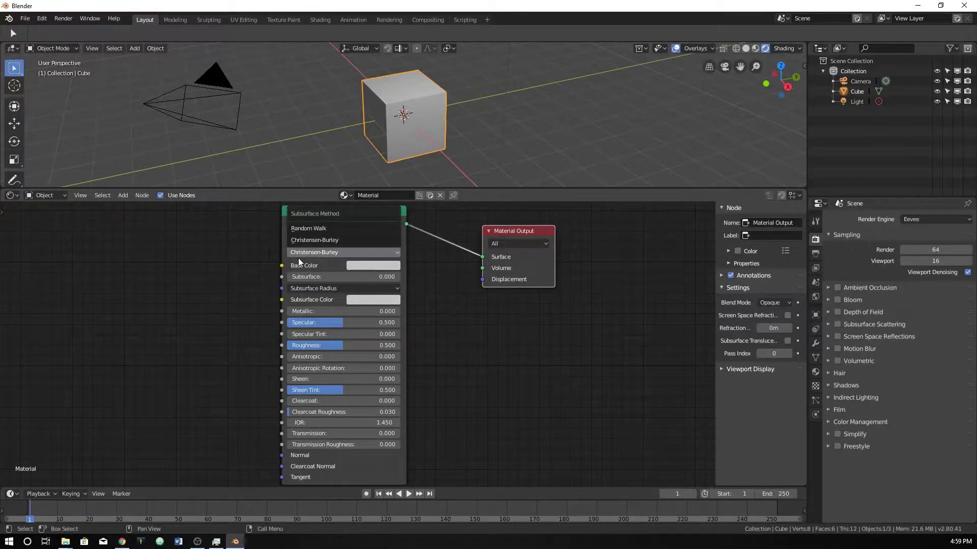
left_click(301, 261)
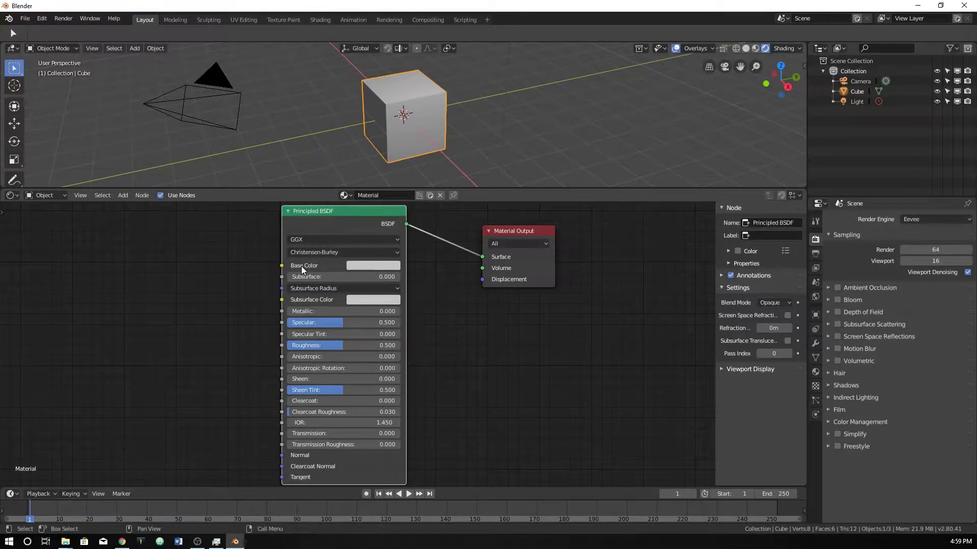
scroll(301, 266, "up", 2)
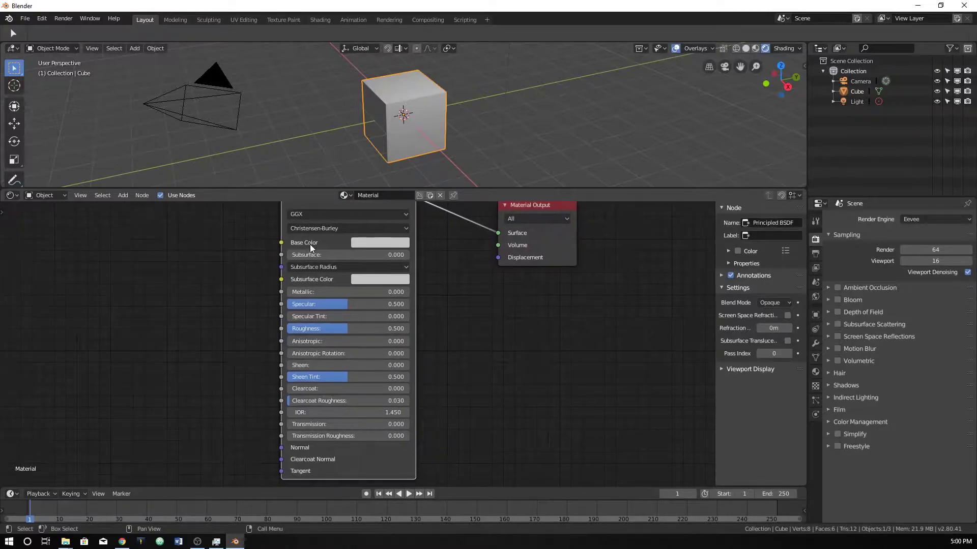
middle_click_drag(310, 244, 330, 233)
scroll(313, 253, "up", 2)
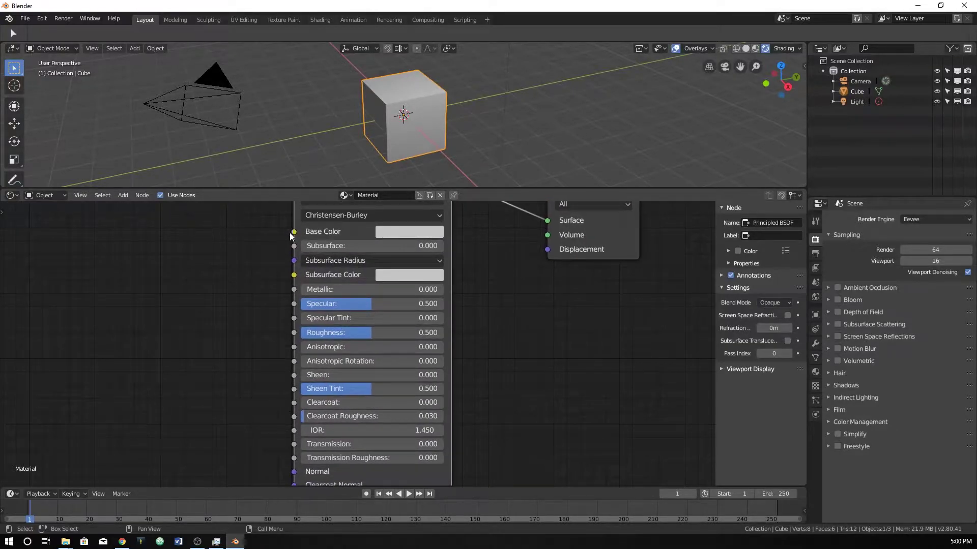
left_click_drag(293, 233, 165, 263)
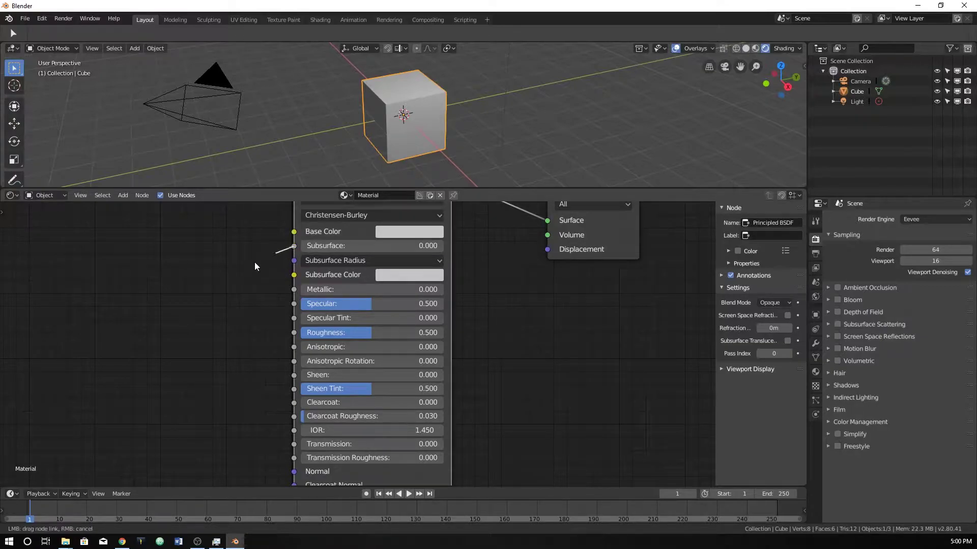
left_click_drag(293, 262, 239, 284)
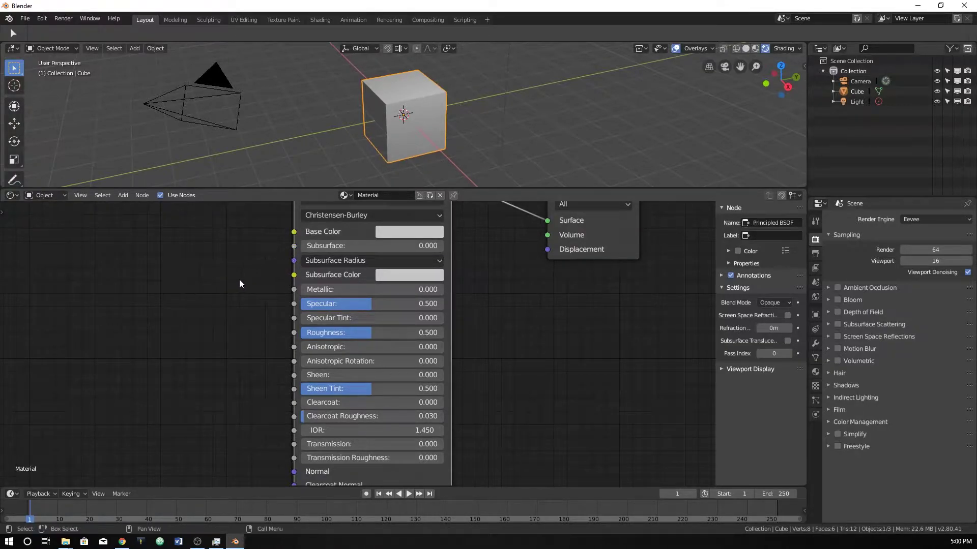
key("shift+a")
left_click(176, 289)
type("colo")
key("BackSpace")
key("BackSpace")
key("BackSpace")
key("BackSpace")
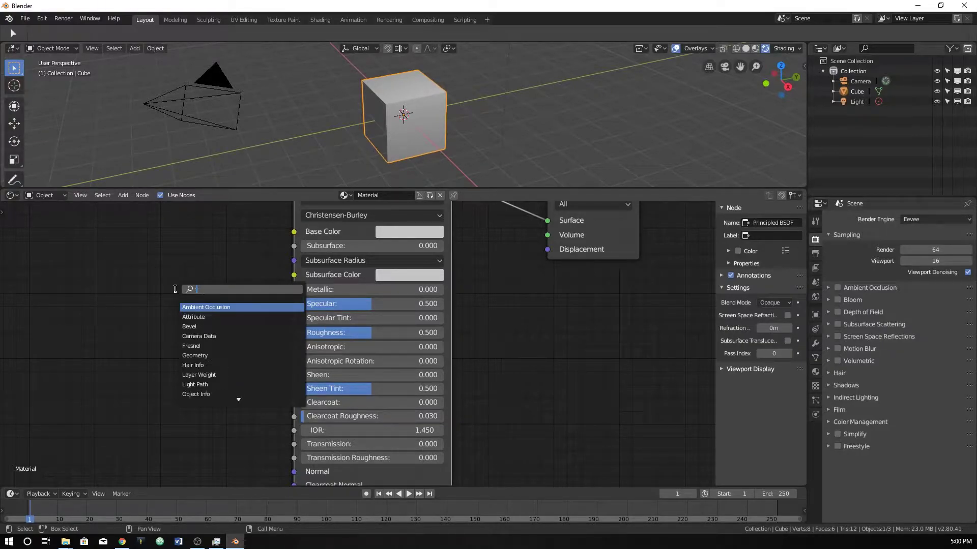
type("att")
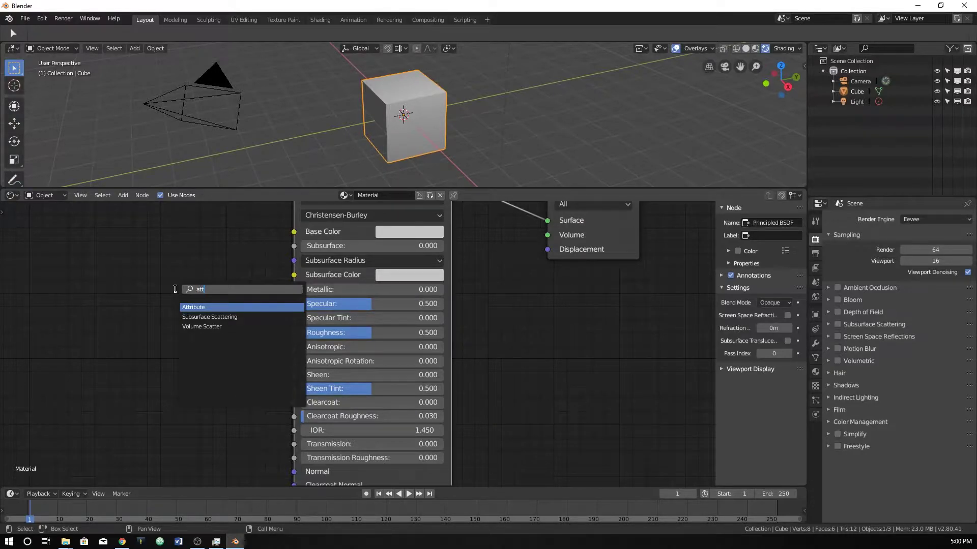
key("BackSpace")
key("BackSpace")
key("BackSpace")
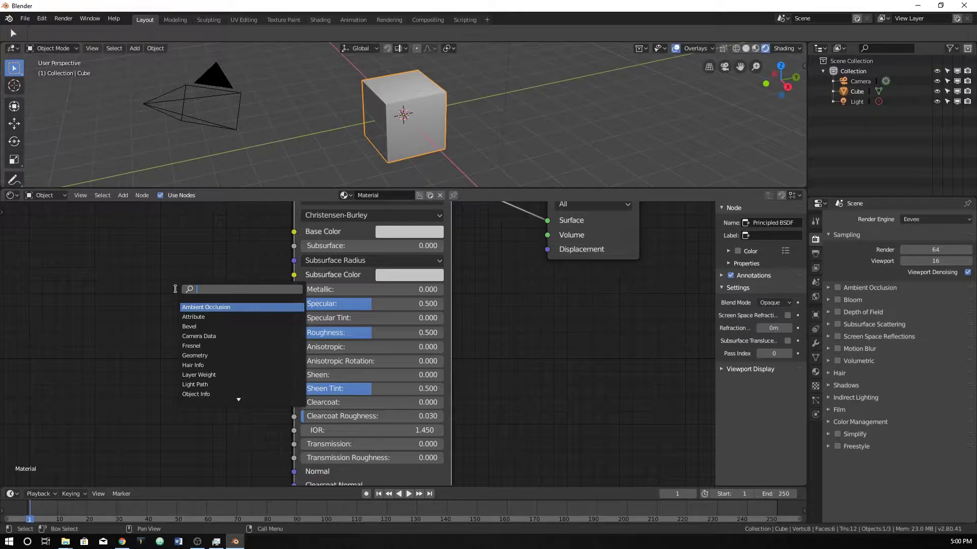
key("Escape")
key("shift+a")
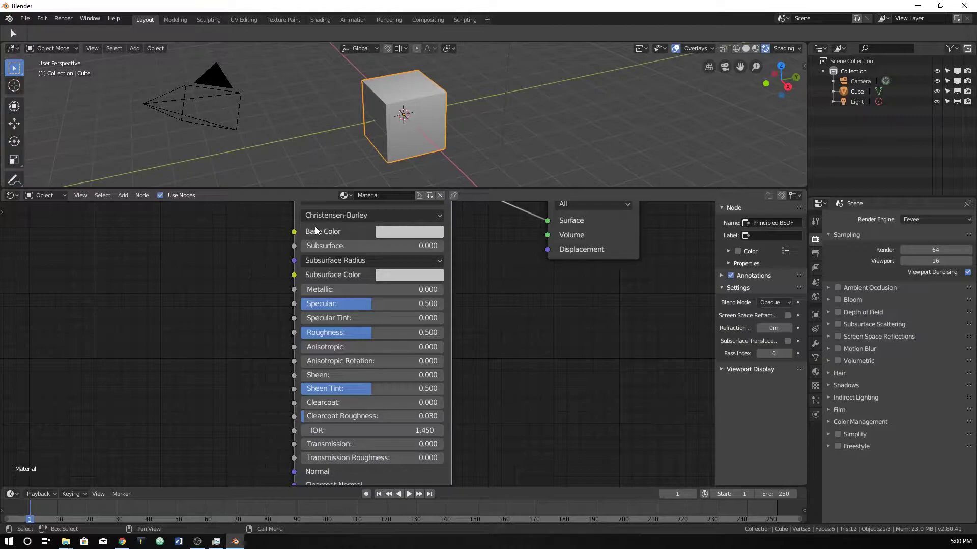
Set the base color of the cube's Principled BSDF to red
left_click(391, 233)
left_click(430, 124)
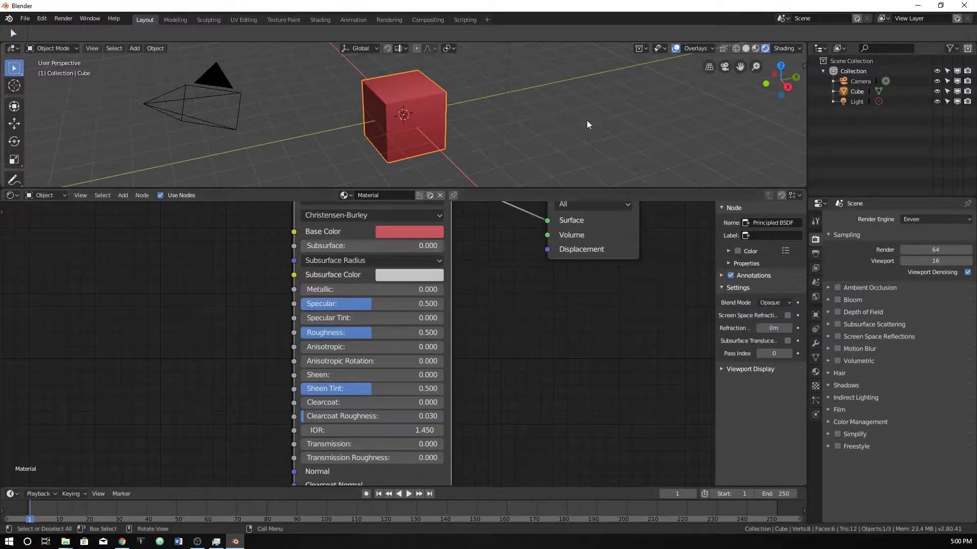
Try a Subsurface value of 0.543 on the cube, inspect it from another angle, and return the value to 0
left_click_drag(316, 246, 383, 240)
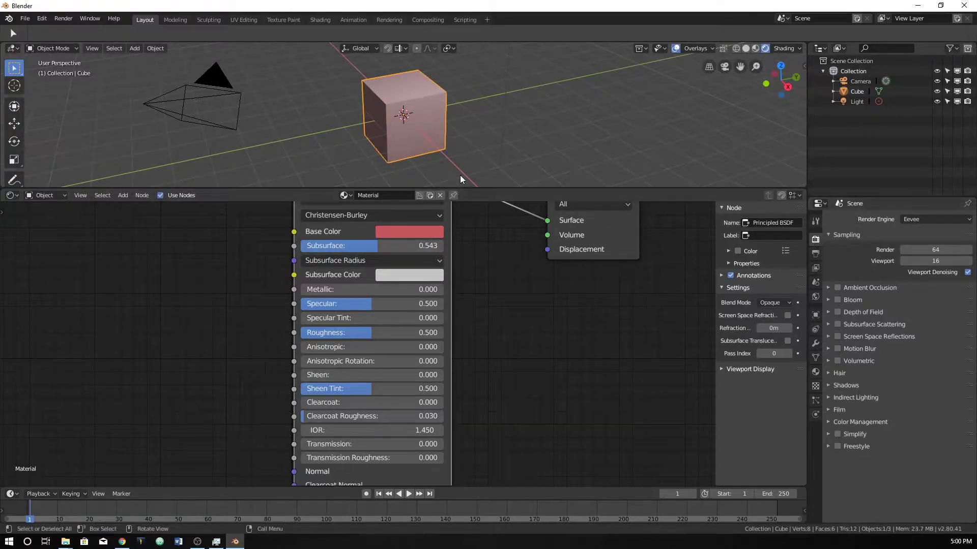
middle_click_drag(334, 155, 384, 146)
scroll(384, 145, "up", 3)
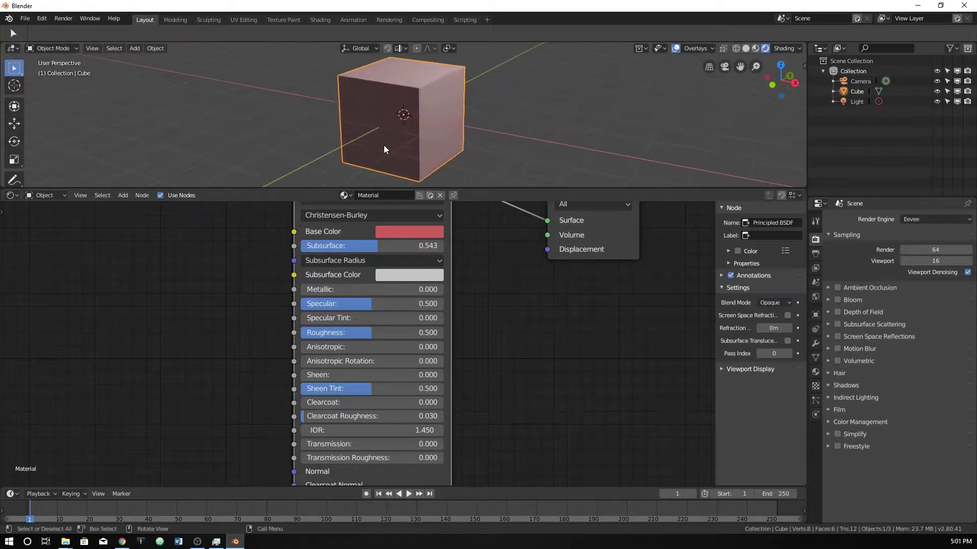
scroll(384, 145, "down", 1)
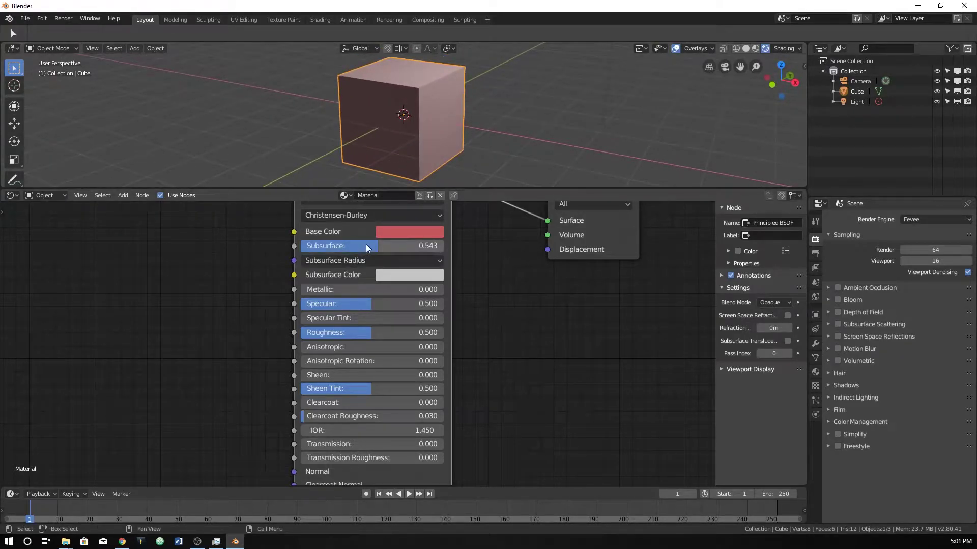
left_click_drag(366, 242, 310, 248)
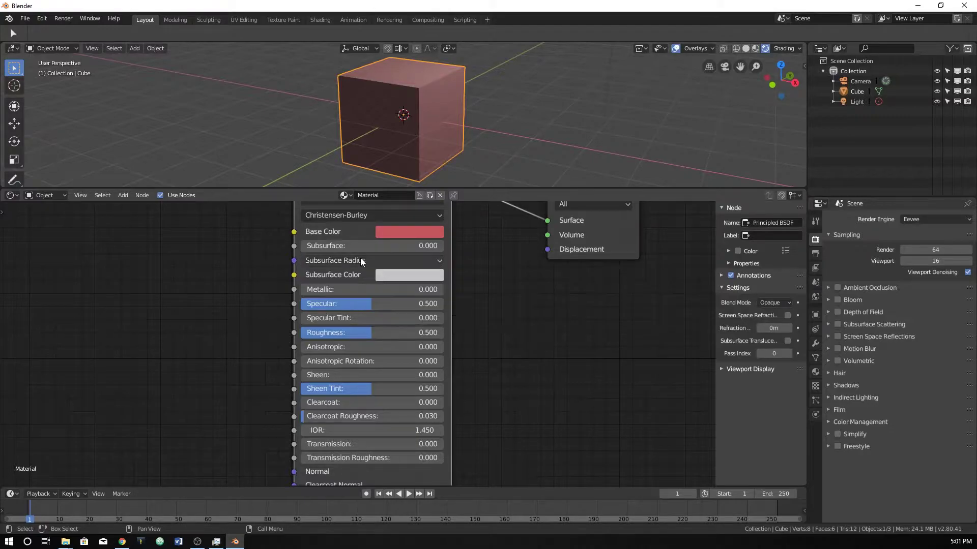
Look into the Subsurface Radius values, try a Subsurface of 0.157 on the cube and reset it to 0
left_click(341, 259)
left_click(343, 260)
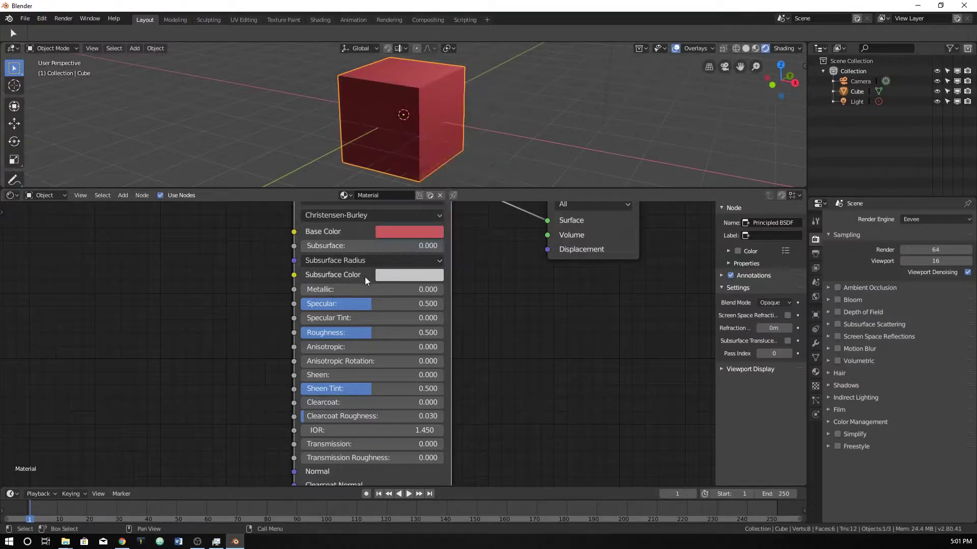
left_click_drag(373, 245, 328, 246)
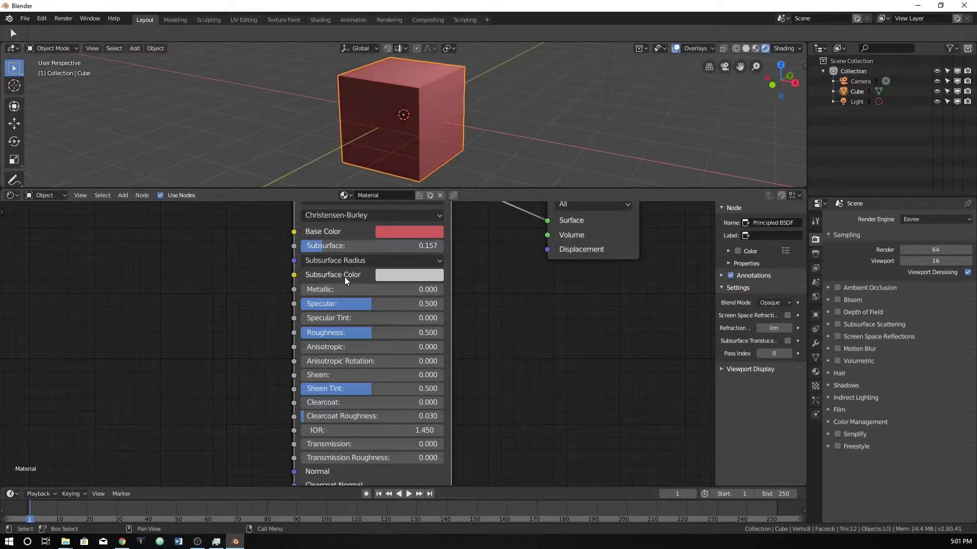
left_click(351, 246)
type("0")
key("Return")
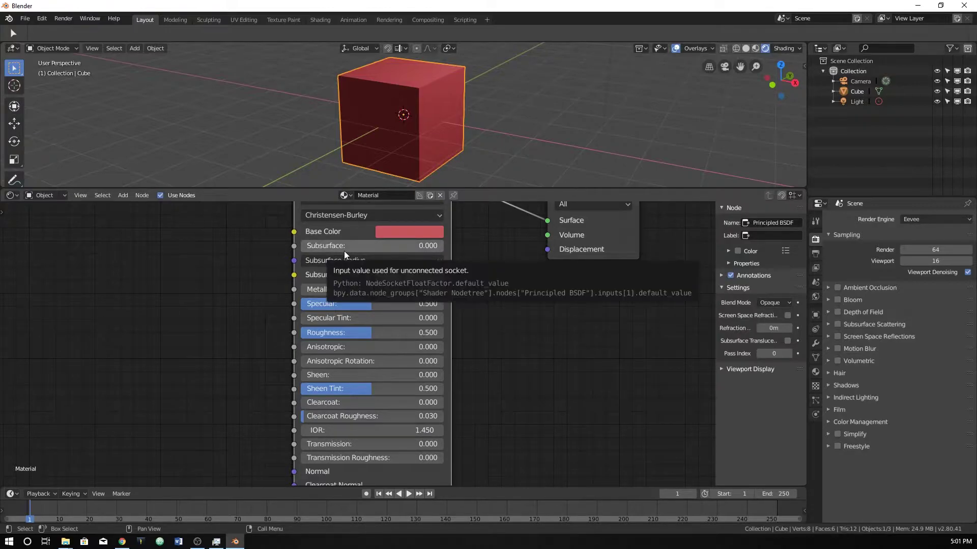
Set the Metallic value of the cube's material to 0.671
scroll(321, 282, "down", 1)
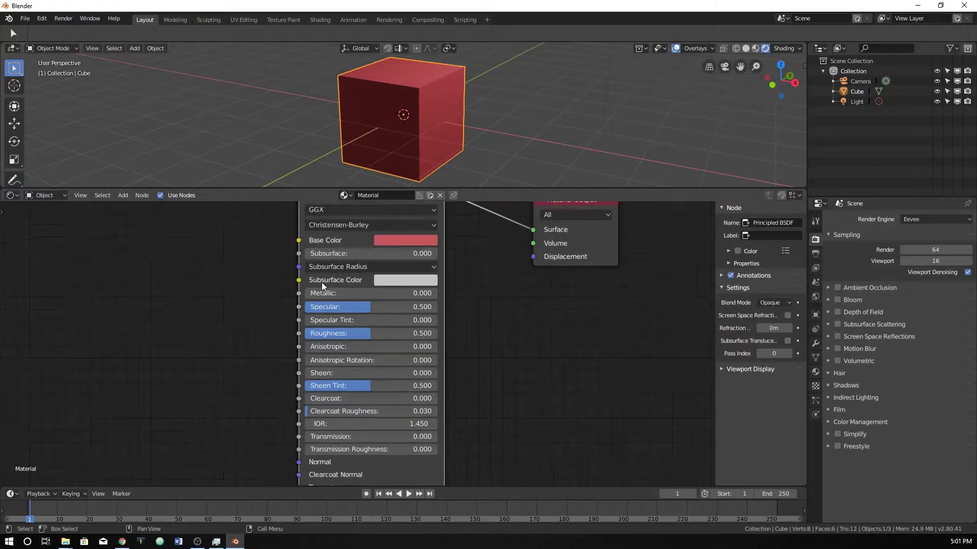
scroll(326, 294, "up", 1)
middle_click_drag(327, 290, 331, 262)
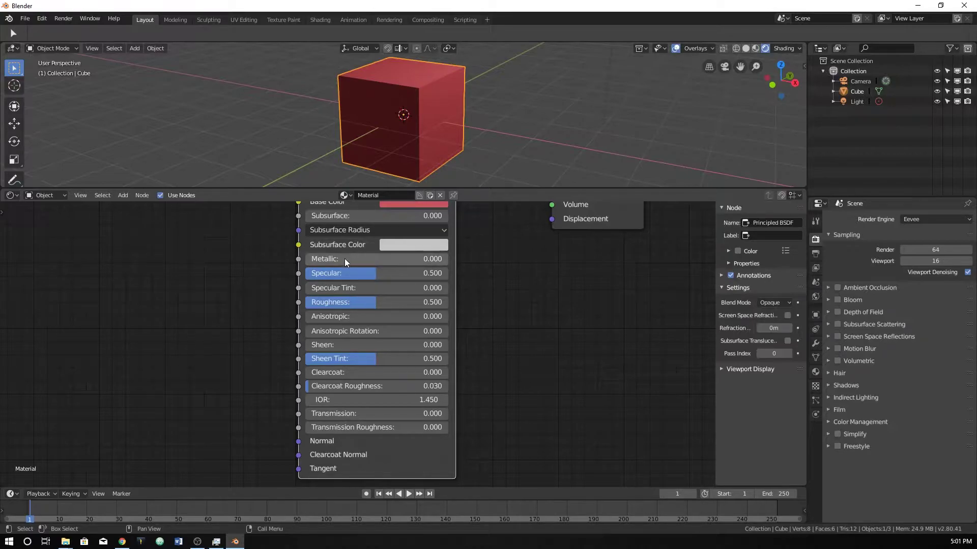
left_click_drag(340, 261, 404, 256)
Add a UV sphere and move it about 3.2 m along the Y axis so it stands beside the cube
middle_click_drag(441, 120, 414, 118)
key("shift+a")
mouse_move(413, 118)
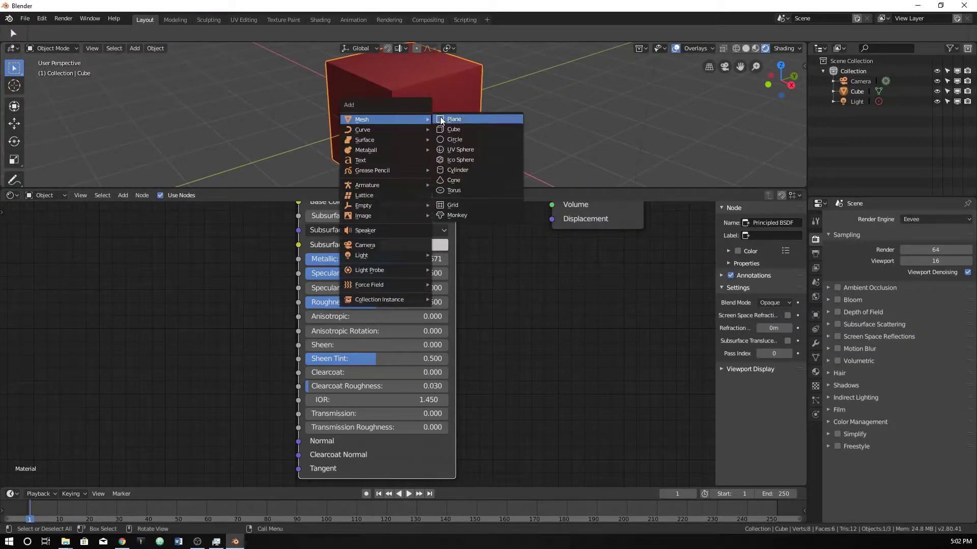
left_click(454, 149)
key("g")
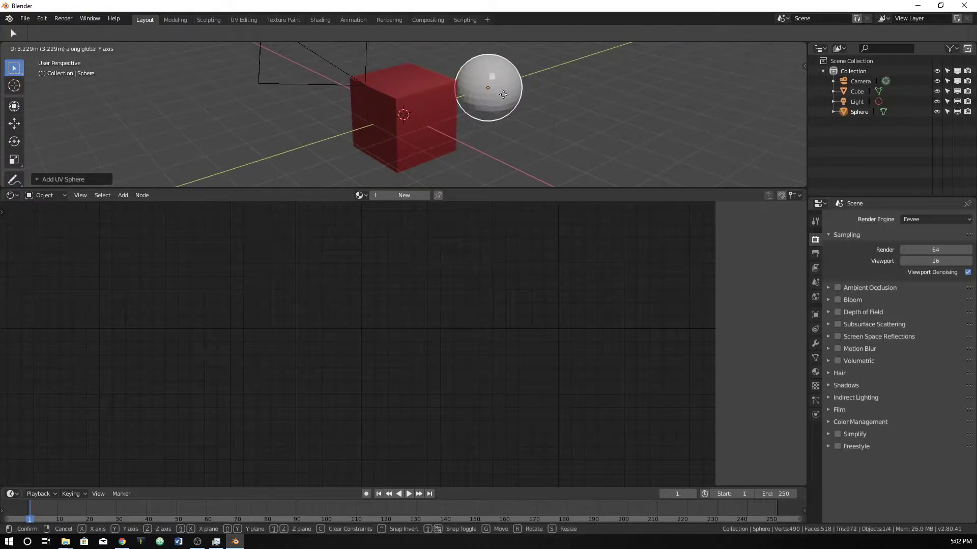
left_click(501, 94)
Apply smooth shading to the UV sphere
right_click(501, 93)
left_click(491, 93)
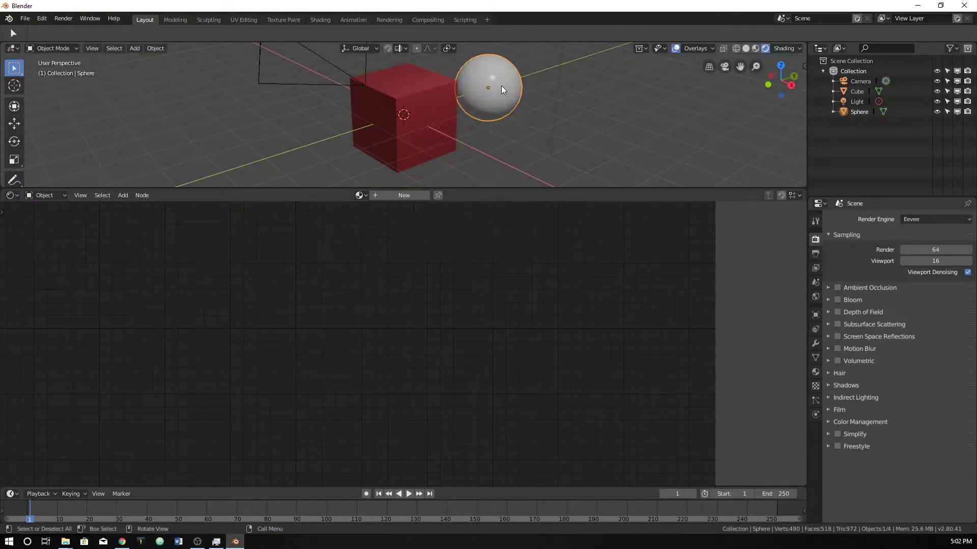
Create a new material for the sphere and set its Metallic value to 0.976
middle_click_drag(501, 84, 450, 114)
left_click(392, 195)
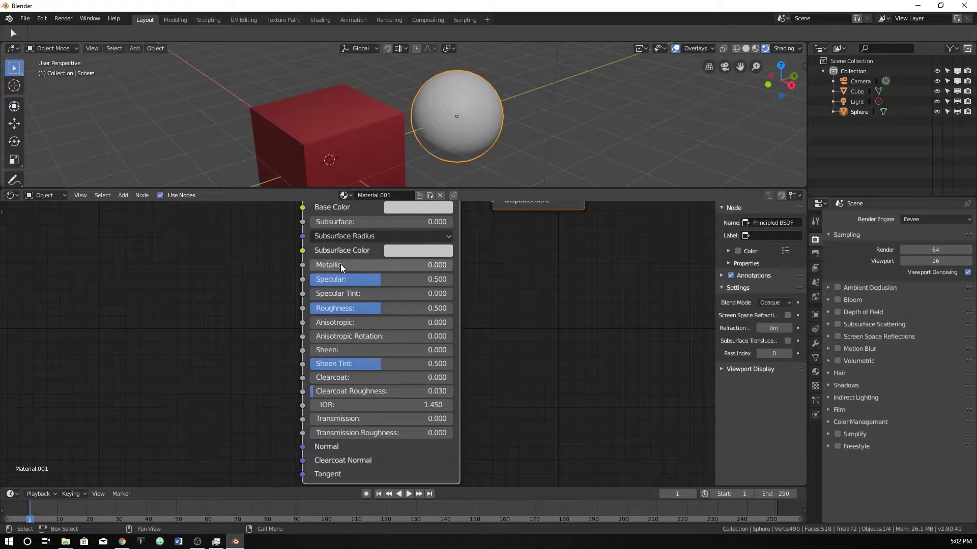
left_click_drag(340, 265, 449, 265)
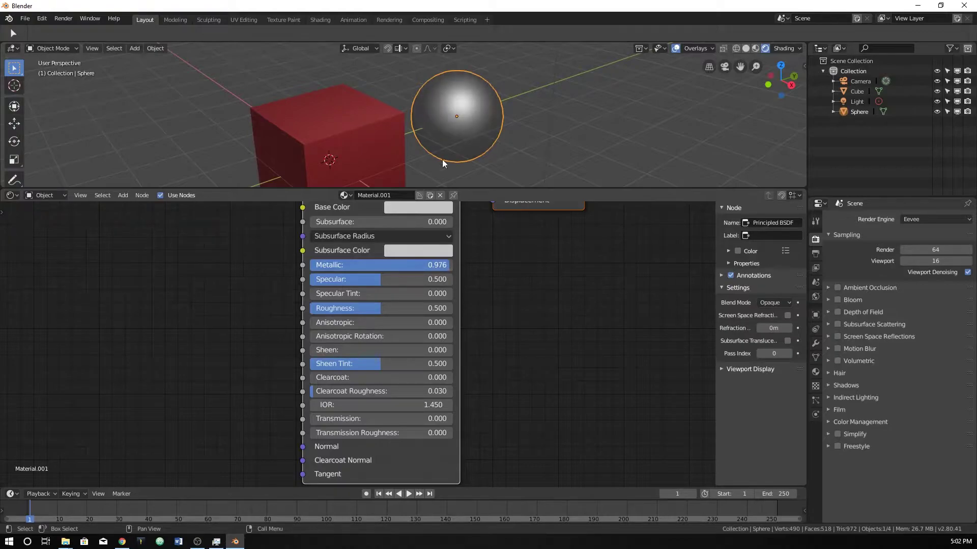
mouse_move(441, 157)
middle_mouse_down()
mouse_move(474, 123)
mouse_move(525, 148)
mouse_move(551, 136)
mouse_move(473, 130)
mouse_move(508, 97)
mouse_move(420, 148)
mouse_move(460, 114)
mouse_move(519, 90)
mouse_move(557, 115)
mouse_move(705, 108)
mouse_move(420, 132)
mouse_move(476, 154)
mouse_move(451, 159)
mouse_move(460, 154)
middle_mouse_up()
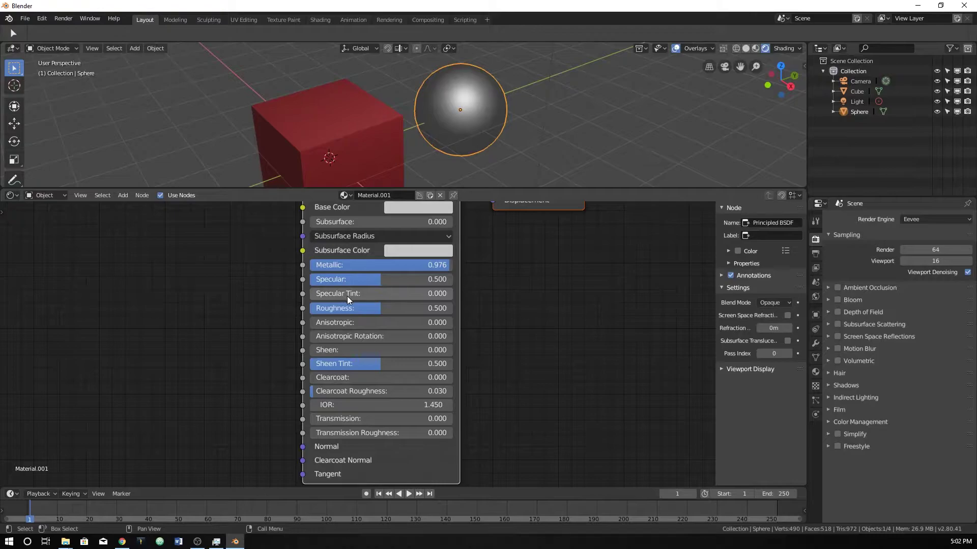
Select the red cube and set its material's Specular value to 0.900
left_click_drag(380, 279, 433, 273)
left_click(362, 182)
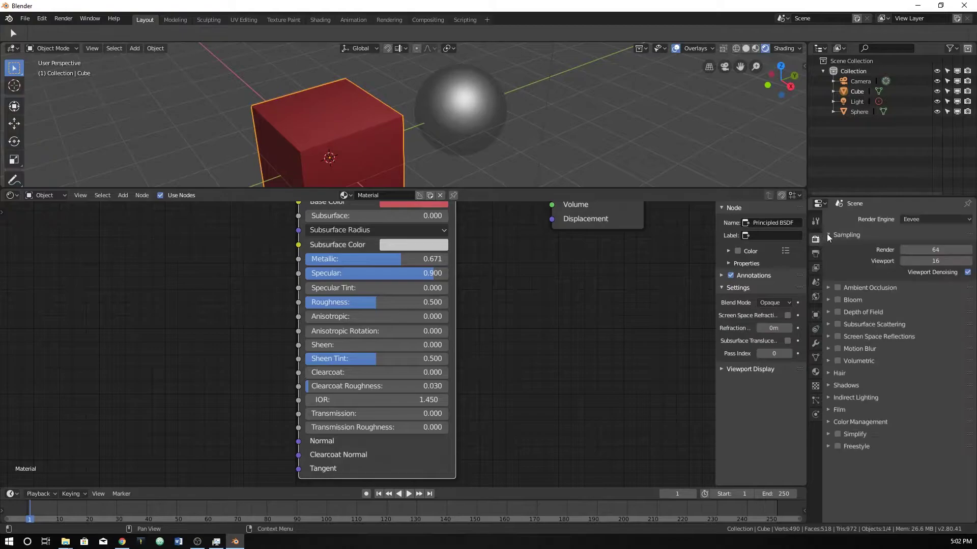
Switch the scene's render engine to Cycles
left_click(912, 219)
left_click(913, 185)
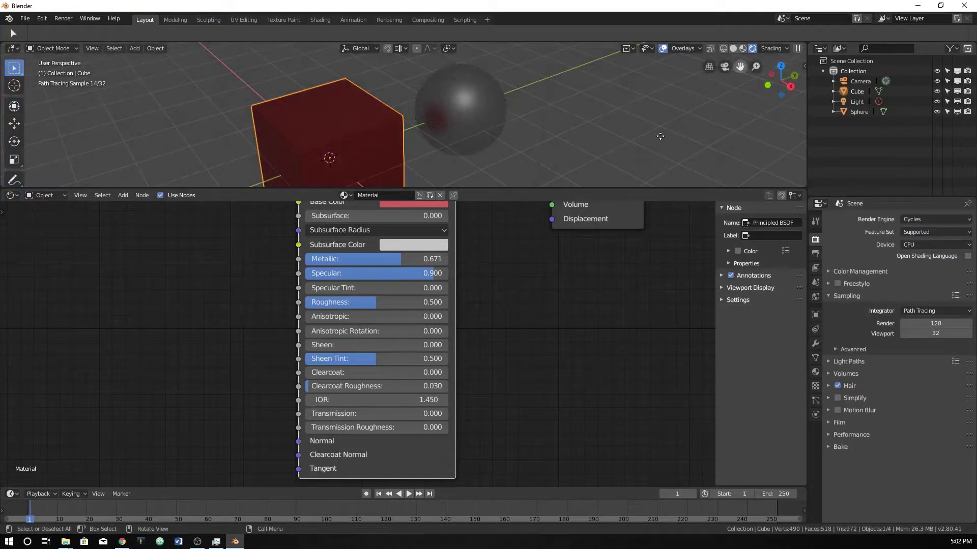
middle_click_drag(397, 160, 447, 113)
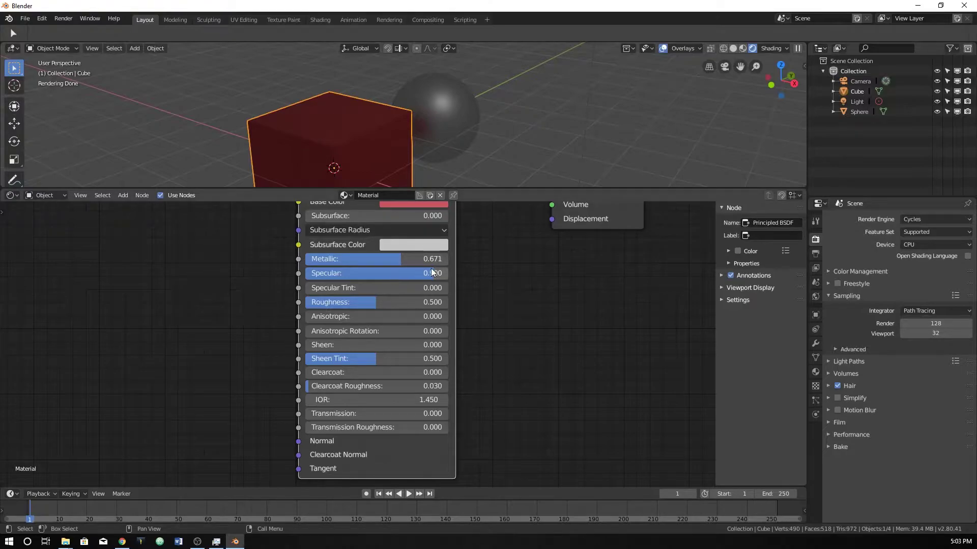
mouse_move(426, 276)
left_mouse_down()
mouse_move(311, 276)
mouse_move(436, 277)
left_mouse_up()
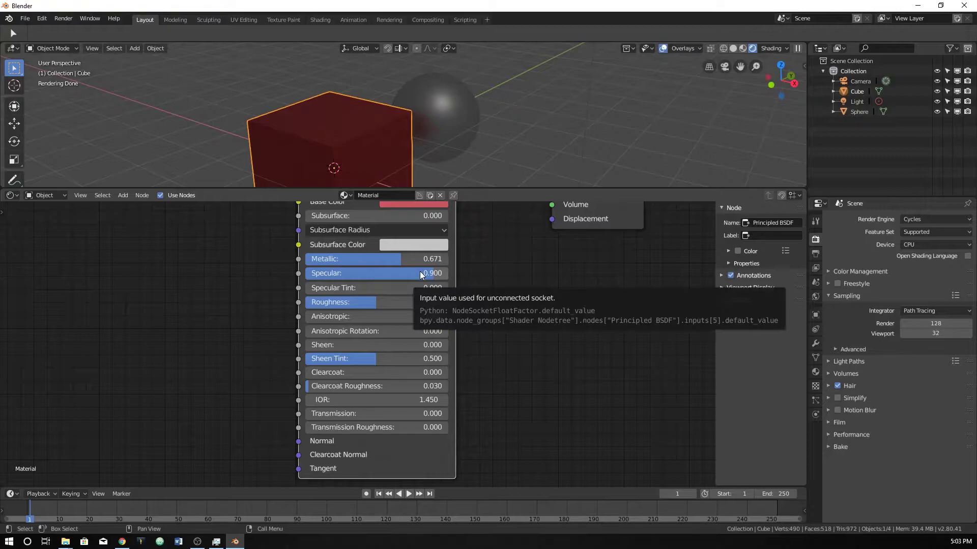
Select the sphere and set its material's Metallic to 0.000 and Specular to 1.000
middle_click_drag(438, 111, 428, 120)
left_click(429, 120)
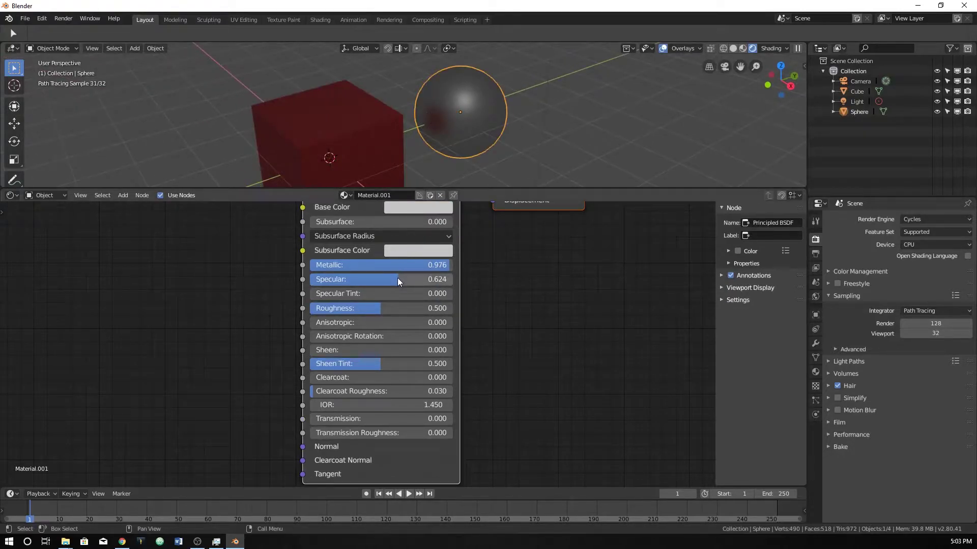
left_click_drag(397, 278, 285, 265)
left_click_drag(407, 279, 437, 279)
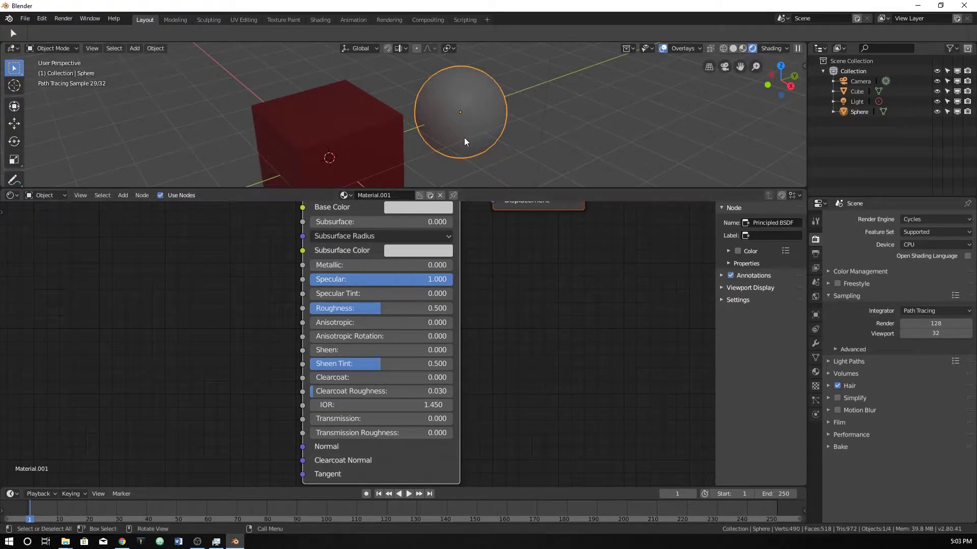
scroll(469, 101, "up", 3)
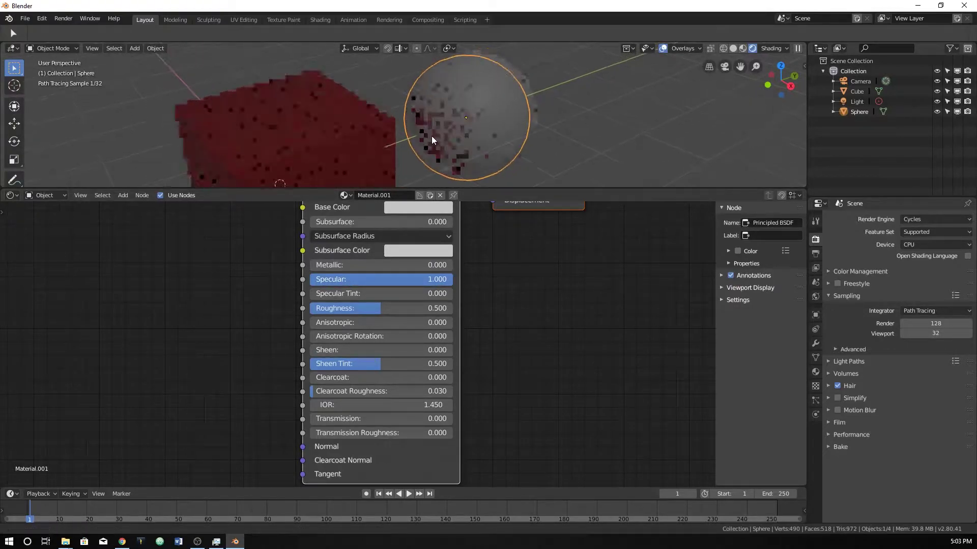
scroll(490, 87, "down", 5)
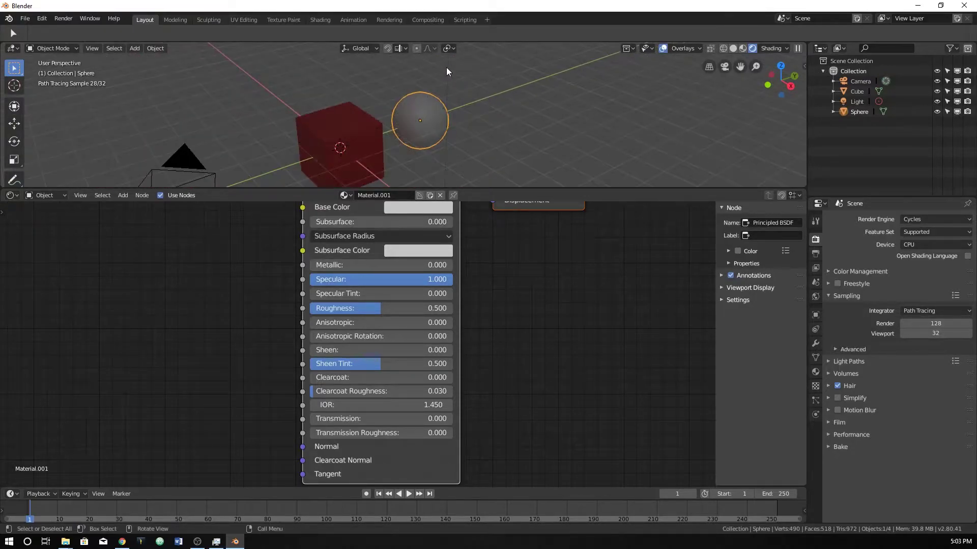
scroll(429, 125, "up", 6)
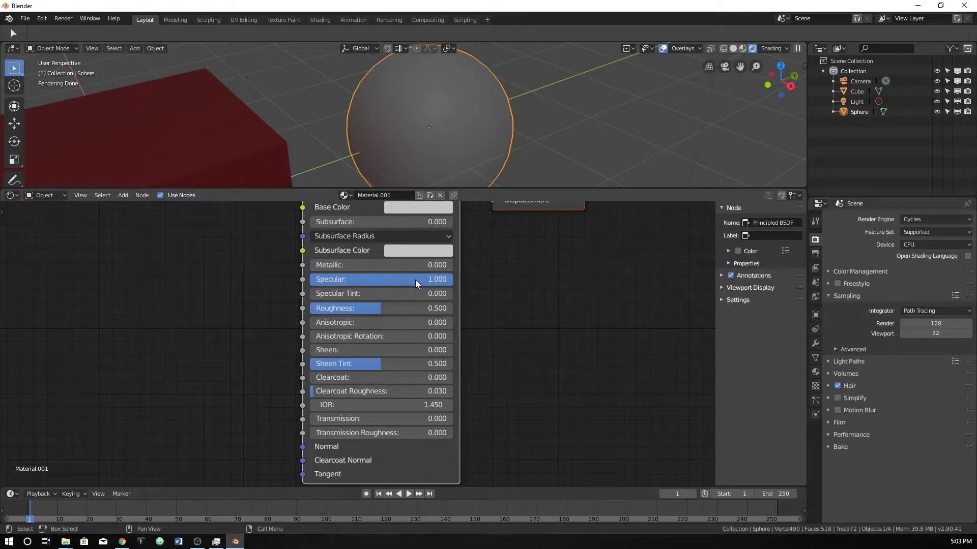
Lower the sphere material's Specular to 0.000 and inspect the shading
left_click_drag(448, 280, 311, 280)
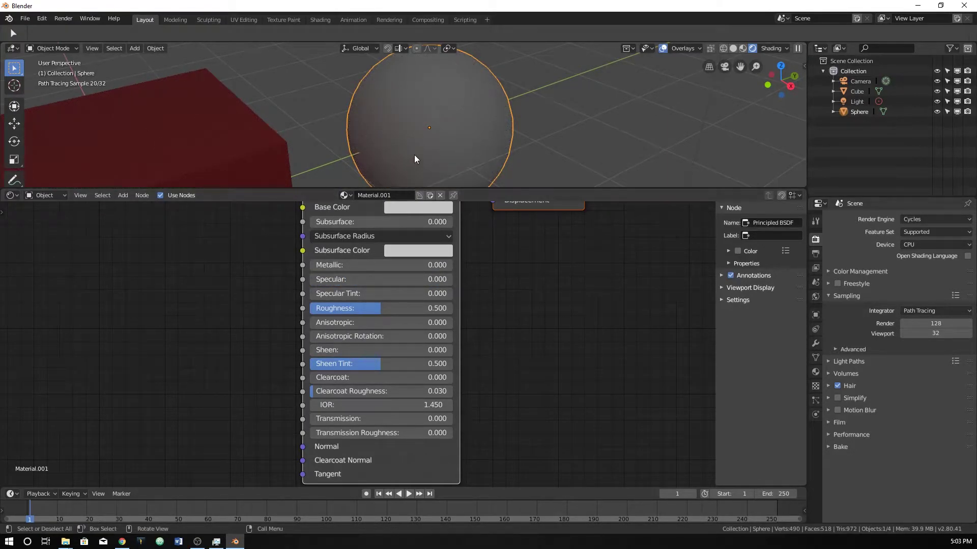
mouse_move(414, 155)
middle_mouse_down()
mouse_move(460, 140)
mouse_move(476, 151)
mouse_move(384, 148)
mouse_move(402, 135)
mouse_move(408, 173)
mouse_move(431, 70)
mouse_move(504, 81)
mouse_move(565, 48)
mouse_move(584, 161)
mouse_move(587, 145)
mouse_move(487, 181)
mouse_move(428, 164)
middle_mouse_up()
middle_click_drag(493, 132, 481, 75)
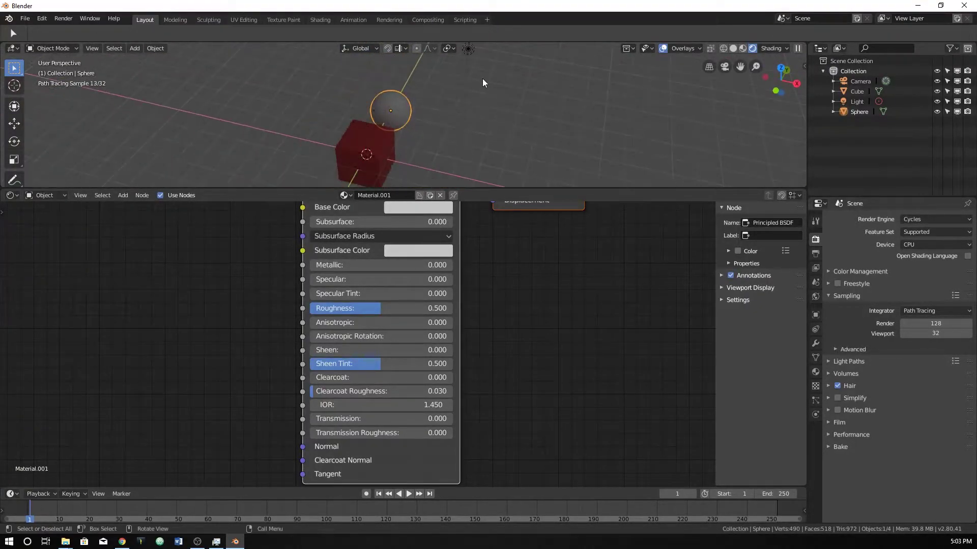
Select the light and move it close to the sphere, slightly above it
left_click(465, 50)
key("g")
left_click(410, 113)
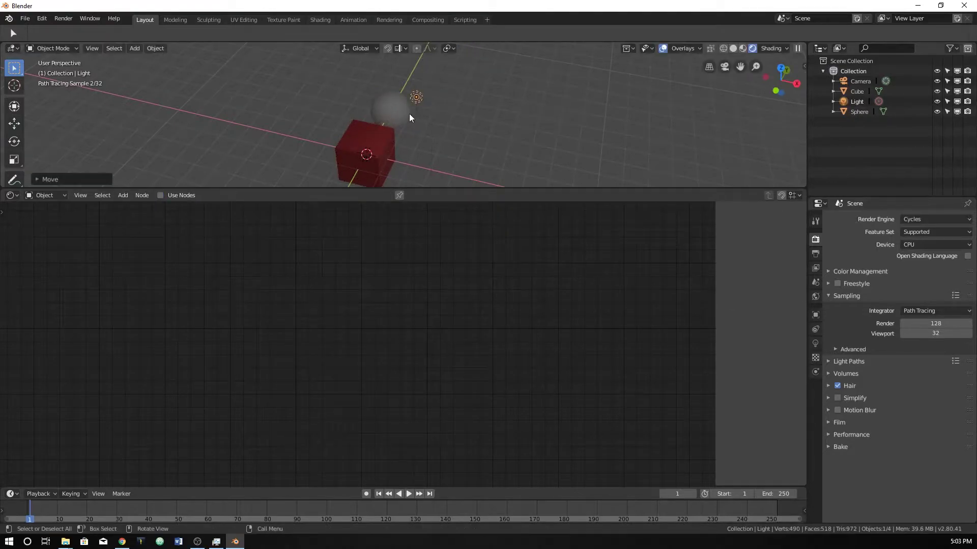
middle_click_drag(410, 113, 362, 124)
middle_click_drag(435, 108, 560, 75)
key("g")
left_click(401, 124)
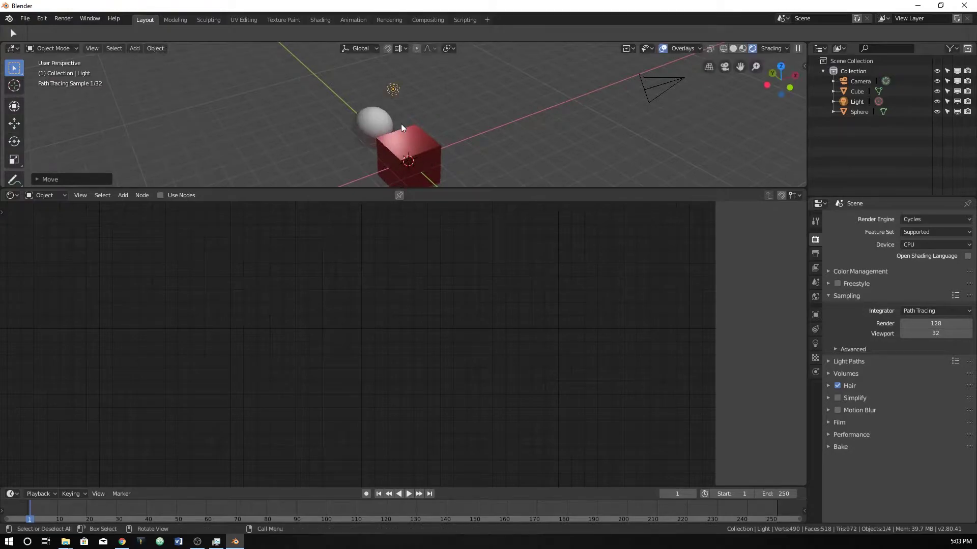
middle_click_drag(401, 123, 420, 128)
key("g")
left_click(416, 106)
Select the sphere again and raise its material's Specular to 1.000 under the nearer light
left_click(412, 102)
scroll(407, 103, "up", 4)
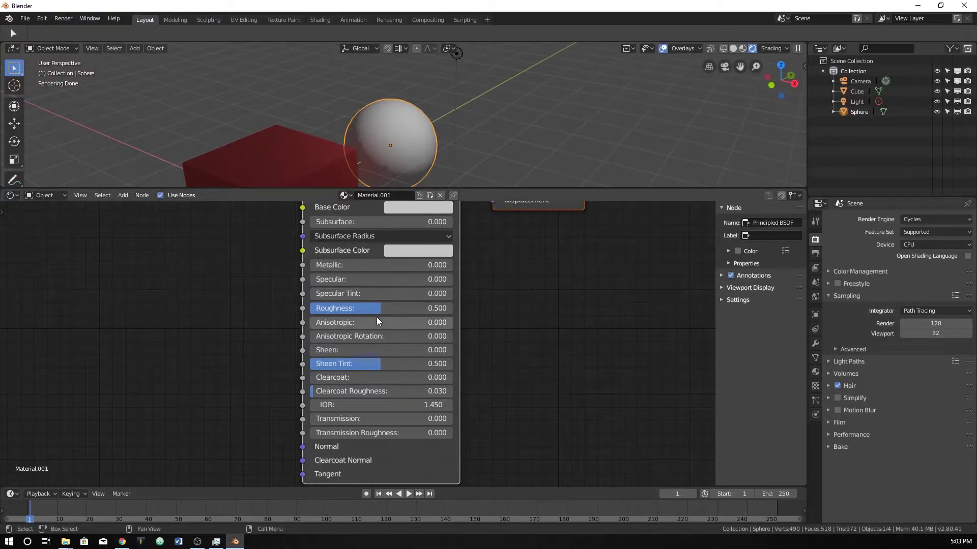
left_click_drag(363, 279, 506, 279)
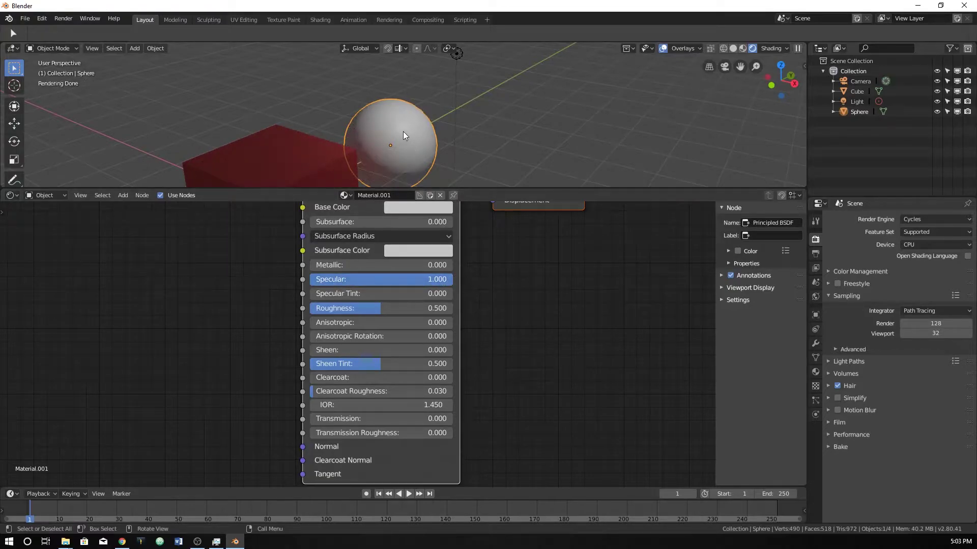
scroll(404, 133, "down", 3)
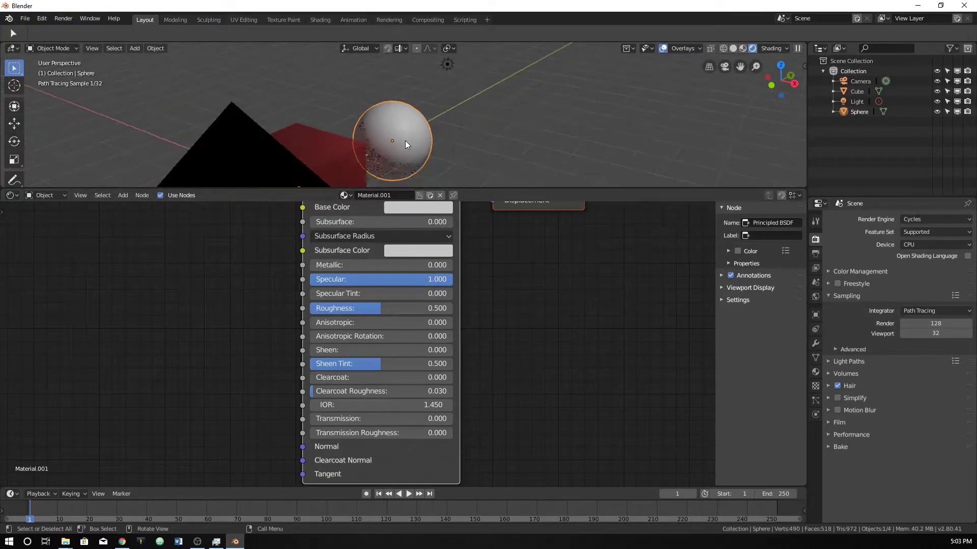
middle_click_drag(405, 140, 401, 140)
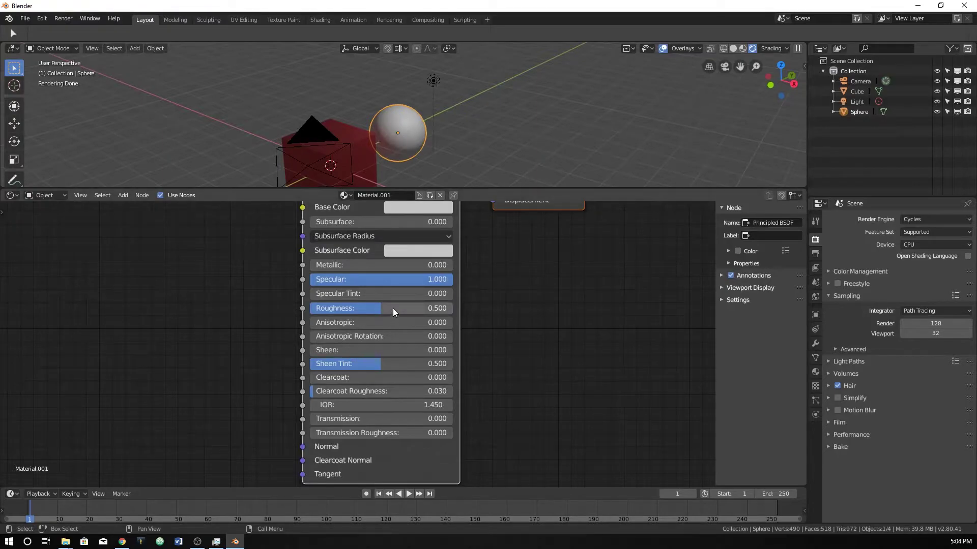
Set the sphere material's Roughness to 0.276
left_click_drag(392, 289, 308, 293)
left_click_drag(380, 308, 328, 308)
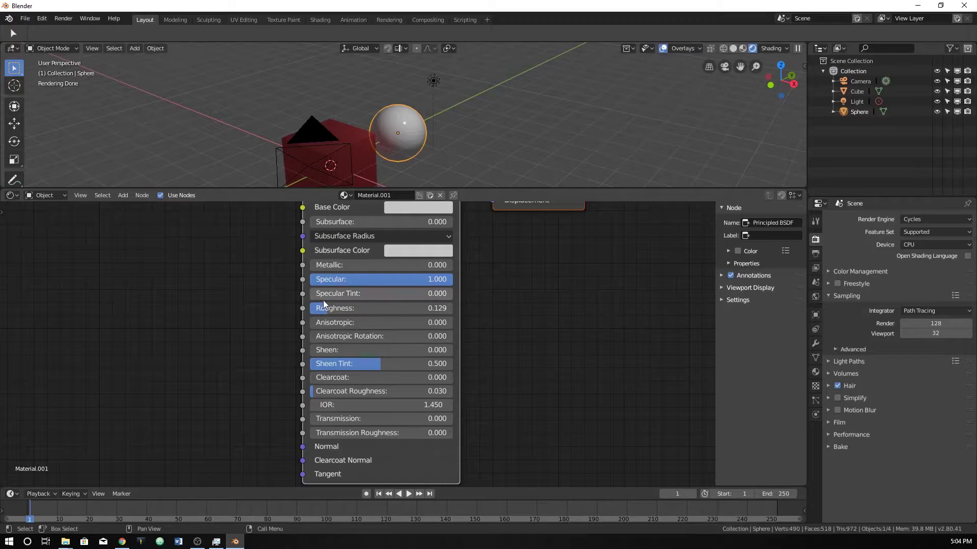
mouse_move(326, 308)
left_mouse_down()
mouse_move(442, 309)
mouse_move(351, 308)
left_mouse_up()
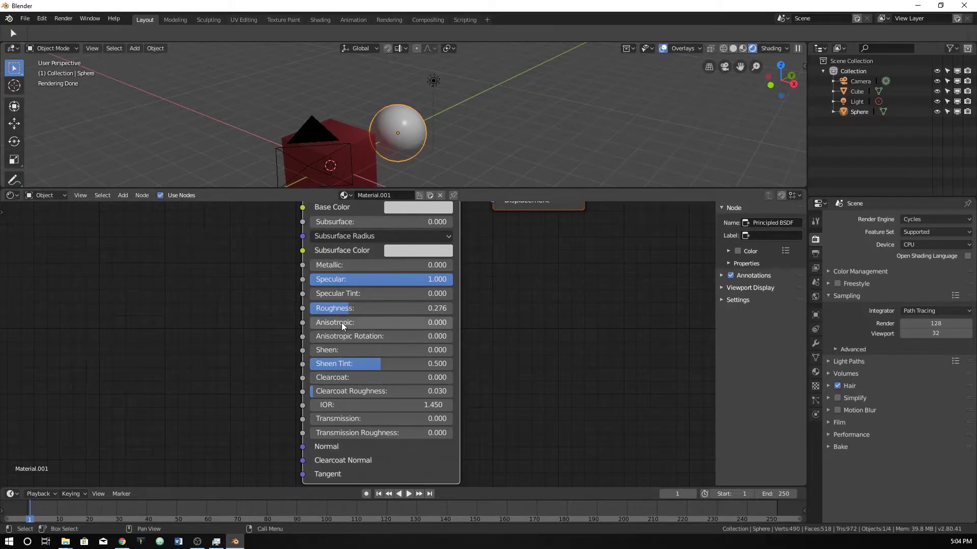
mouse_move(303, 322)
left_mouse_down()
mouse_move(258, 270)
mouse_move(303, 286)
mouse_move(302, 265)
mouse_move(311, 301)
mouse_move(329, 275)
mouse_move(345, 330)
mouse_move(330, 271)
mouse_move(328, 319)
mouse_move(391, 322)
mouse_move(316, 327)
left_mouse_up()
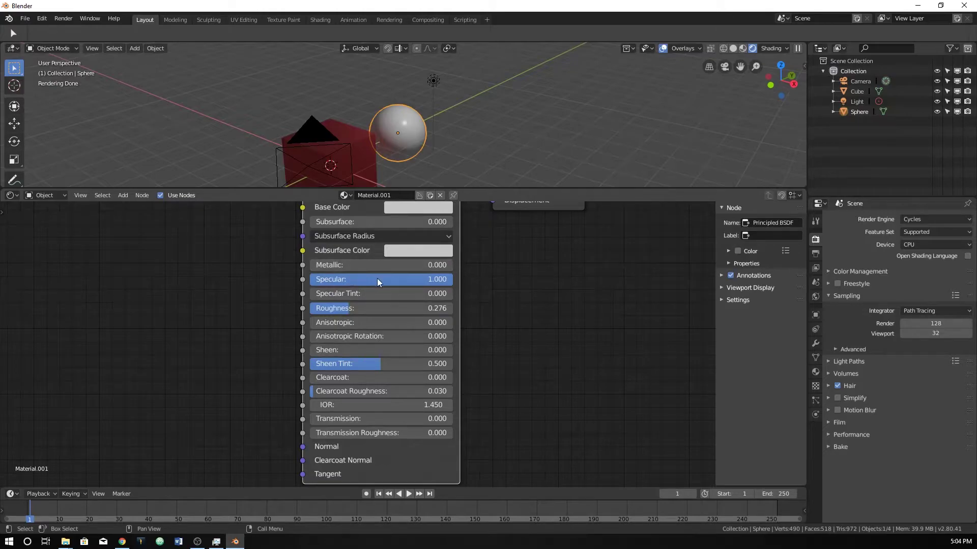
Set the sphere material's Specular to 0.233 and Metallic to 1.000
left_click_drag(377, 278, 266, 279)
left_click_drag(325, 265, 452, 265)
middle_click_drag(435, 160, 412, 161)
scroll(415, 154, "up", 2)
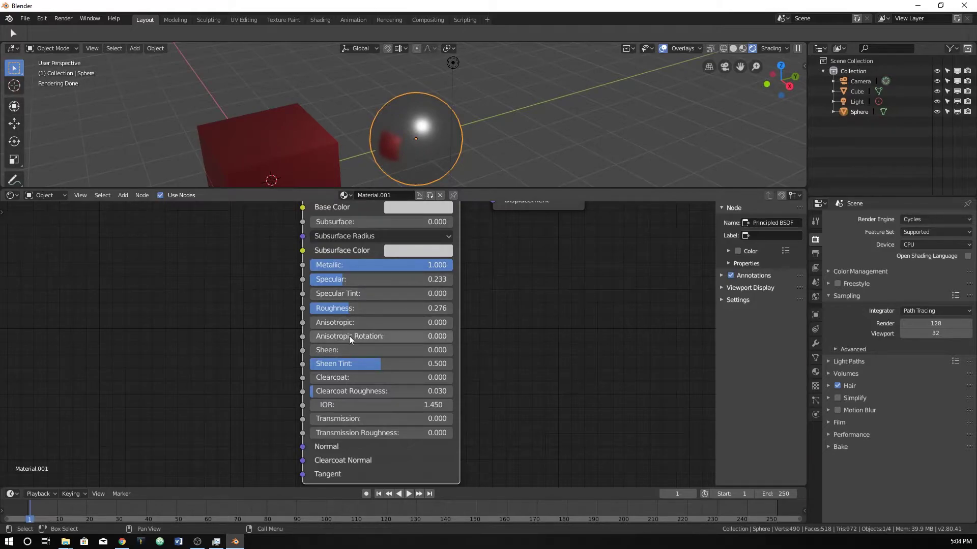
Set the sphere material's Anisotropic to 1.000 and inspect the highlight from several angles
left_click_drag(349, 323, 442, 323)
middle_click_drag(440, 120, 468, 148)
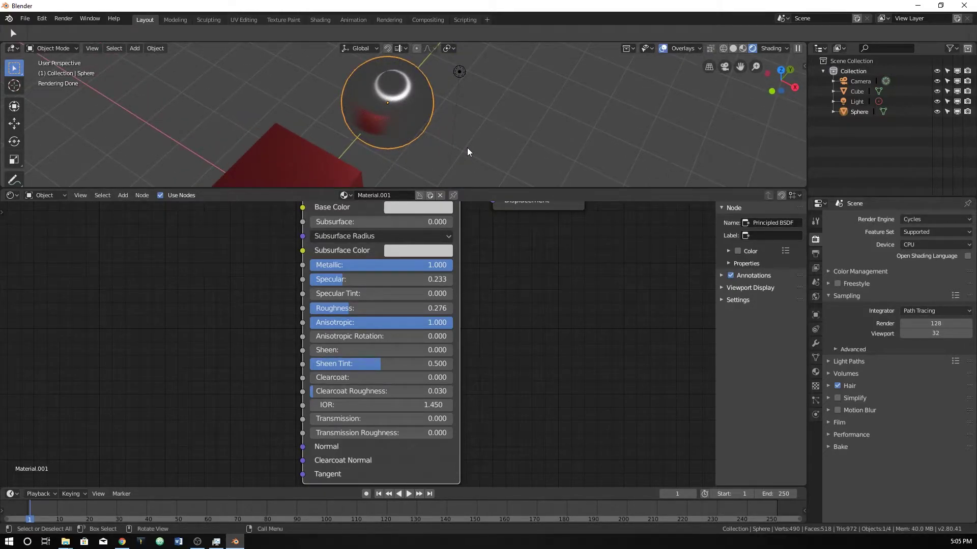
middle_click_drag(424, 116, 435, 184)
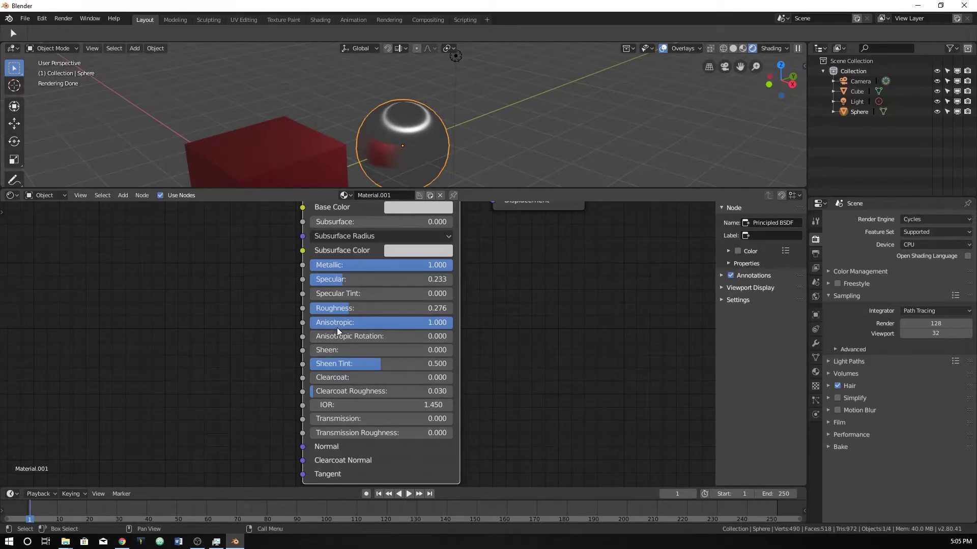
left_click_drag(351, 337, 310, 336)
Select and frame the red cube, and set its material's Sheen to 0.967
left_click(283, 164)
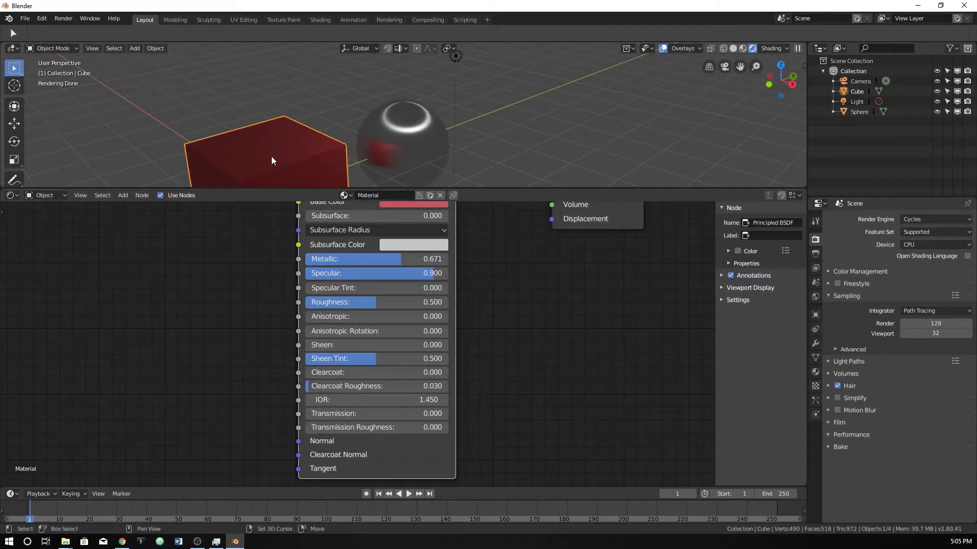
key("KP_Decimal")
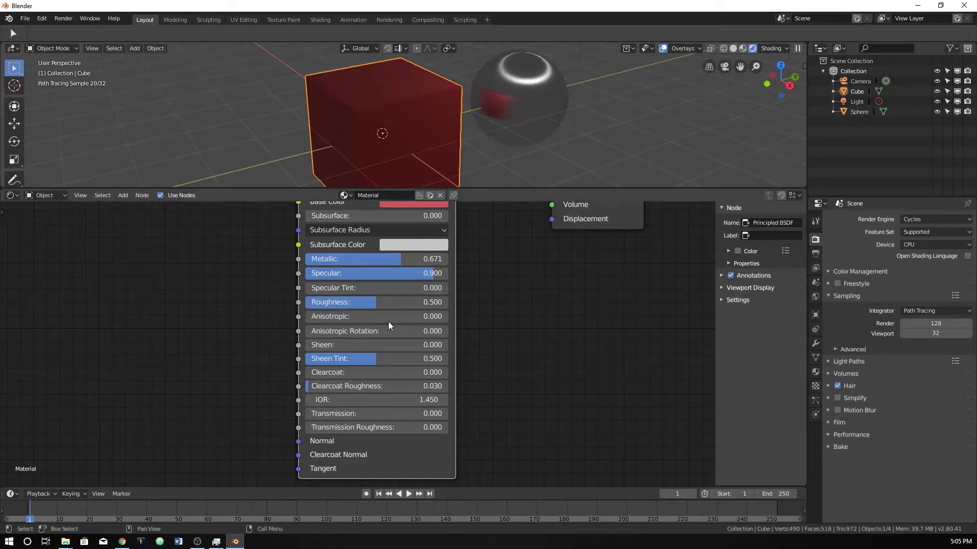
left_click_drag(344, 346, 436, 288)
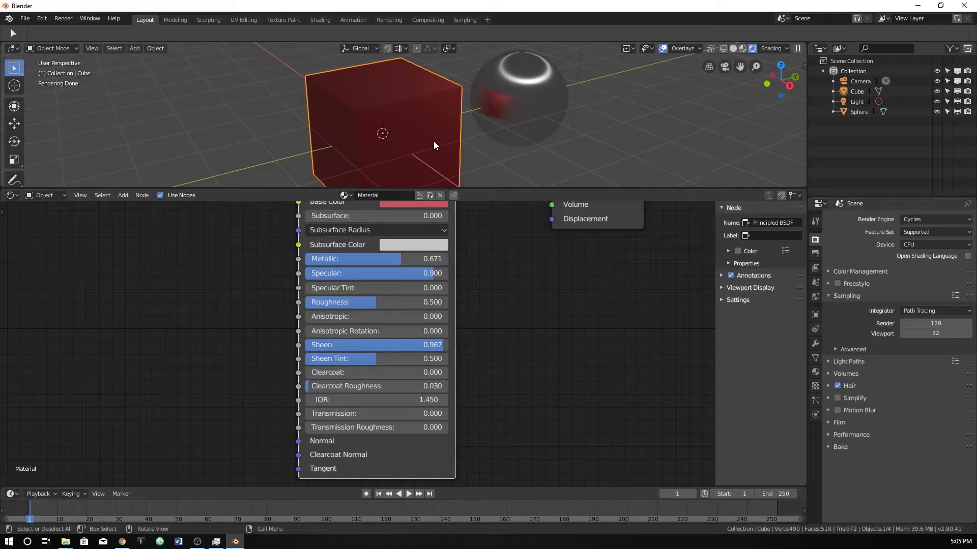
Select the light and move it closer to the red cube
middle_click_drag(435, 141, 459, 138)
scroll(461, 136, "down", 5)
left_click(484, 57)
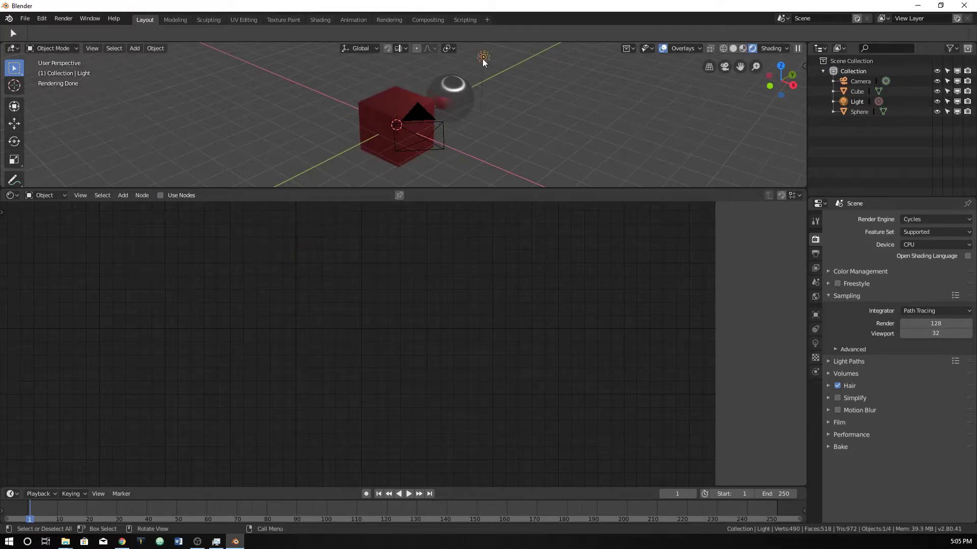
left_click_drag(483, 58, 421, 86)
scroll(432, 112, "up", 6)
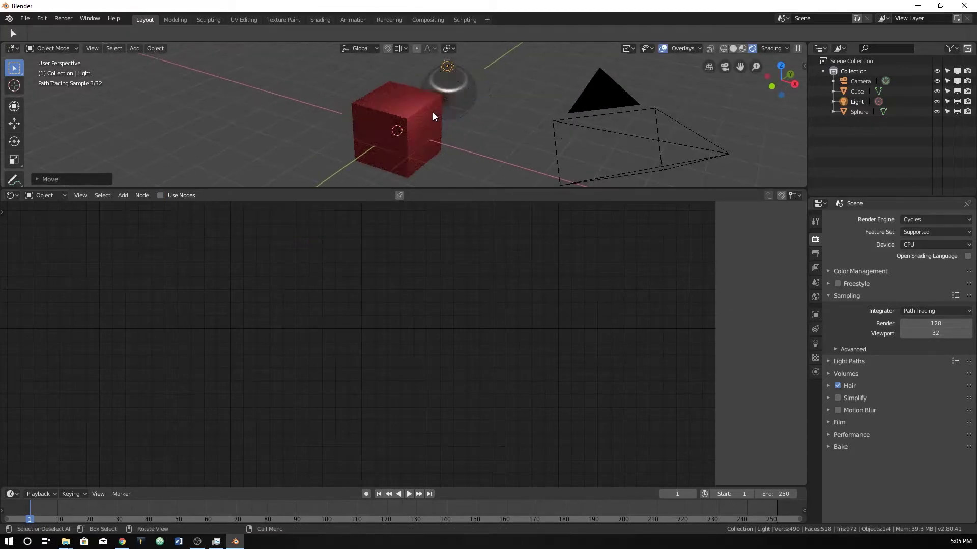
Select the red cube and set its material's Sheen to 0.410 and Sheen Tint to 0.538
left_click(426, 126)
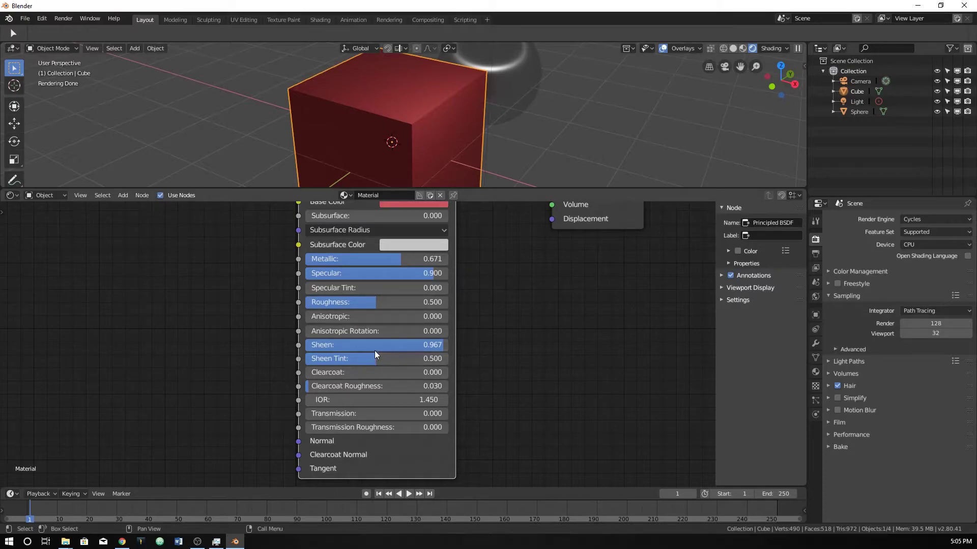
mouse_move(430, 345)
left_mouse_down()
mouse_move(450, 345)
mouse_move(307, 345)
mouse_move(451, 345)
mouse_move(448, 359)
mouse_move(331, 359)
mouse_move(409, 359)
left_mouse_up()
middle_click_drag(538, 148, 309, 129)
left_click_drag(407, 345, 385, 359)
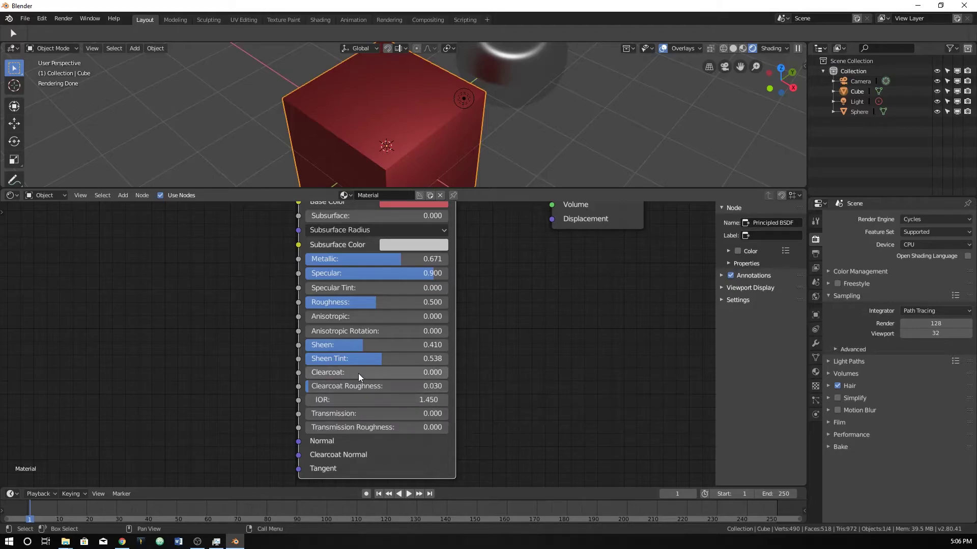
Set the cube material's Clearcoat to 0.952 and Clearcoat Roughness to 0.335
left_click_drag(362, 382, 442, 372)
mouse_move(432, 143)
middle_mouse_down()
mouse_move(509, 117)
mouse_move(459, 127)
middle_mouse_up()
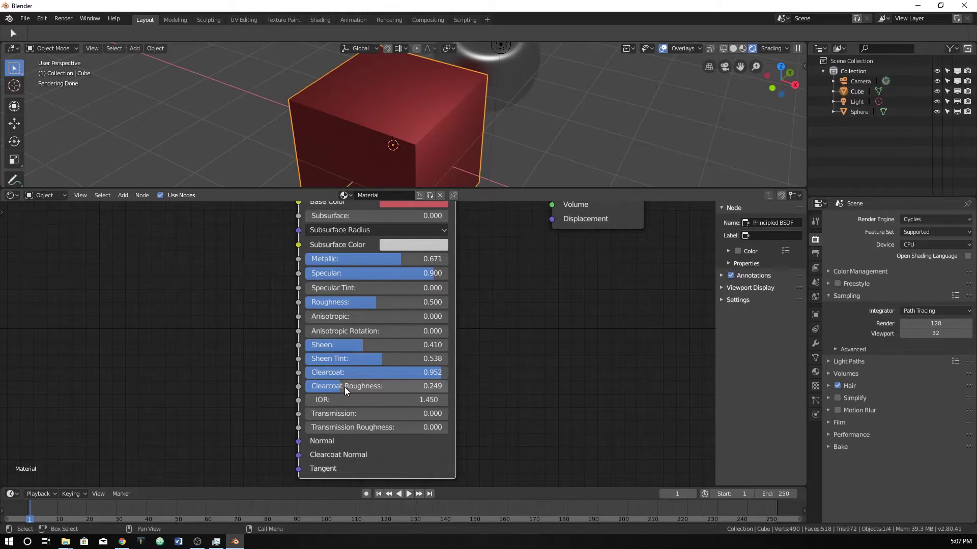
left_click_drag(344, 387, 351, 384)
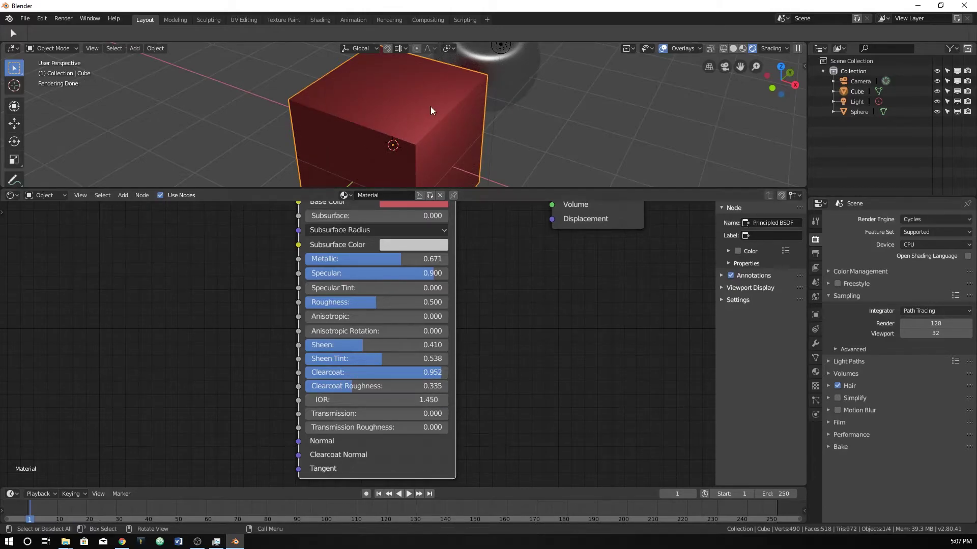
Duplicate the red cube and place the copy beside the original, on the side away from the sphere
scroll(441, 114, "down", 4)
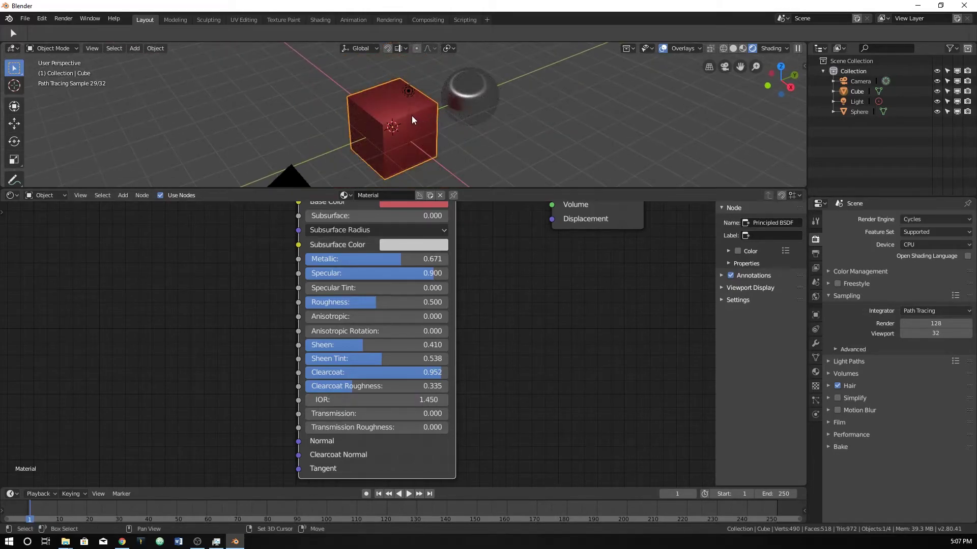
key("shift+d")
left_click(325, 148)
middle_click_drag(325, 149, 425, 117)
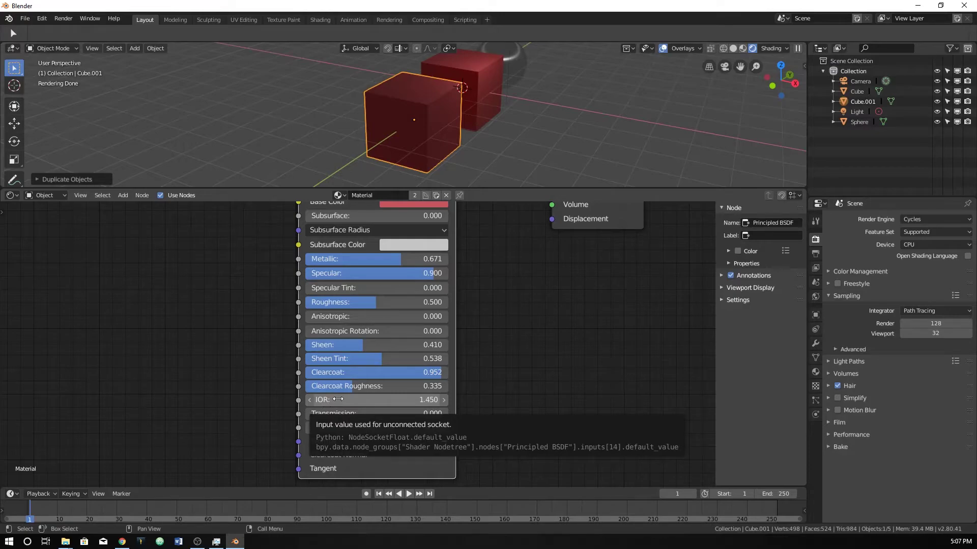
Switch to Chrome and search the web for "ior index of water"
left_click(122, 542)
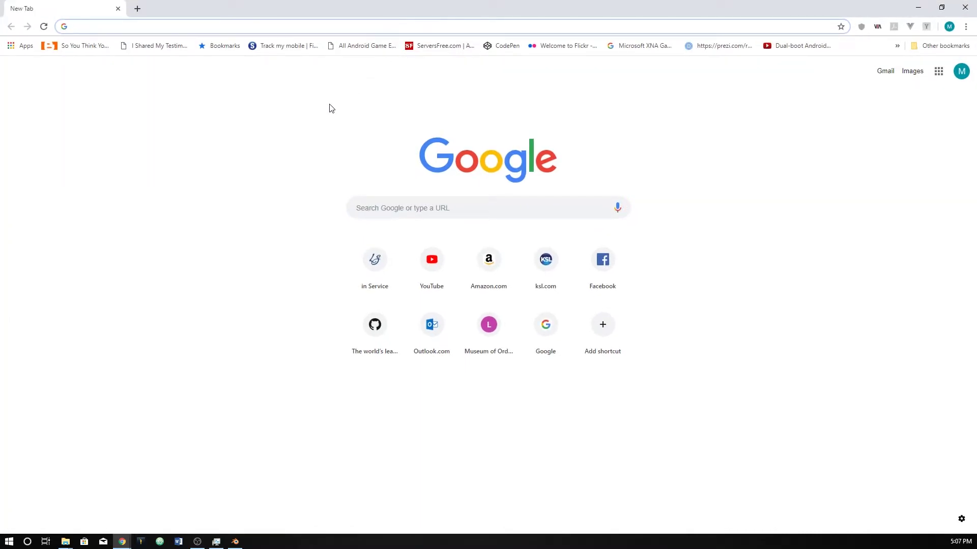
type("c")
key("ctrl+a")
type("ior index of")
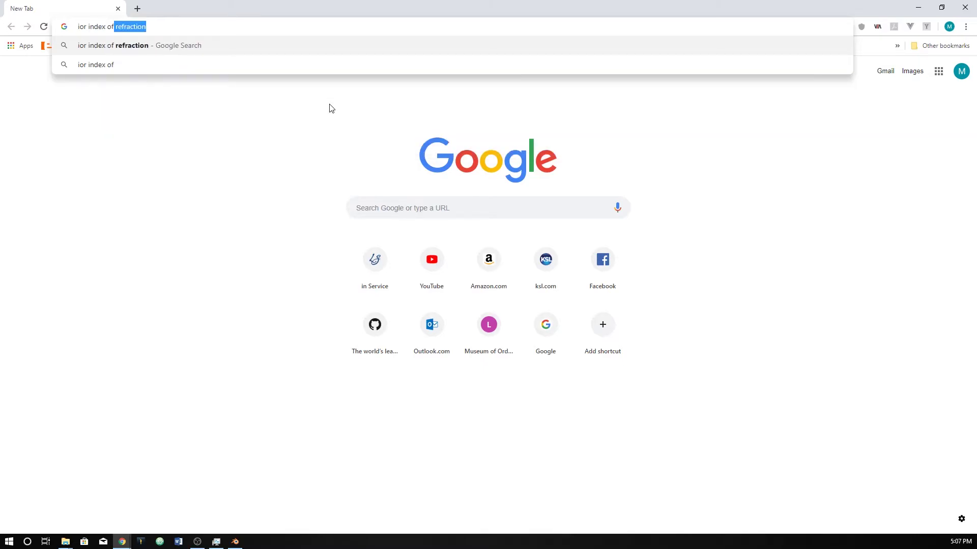
type(" water")
key("Return")
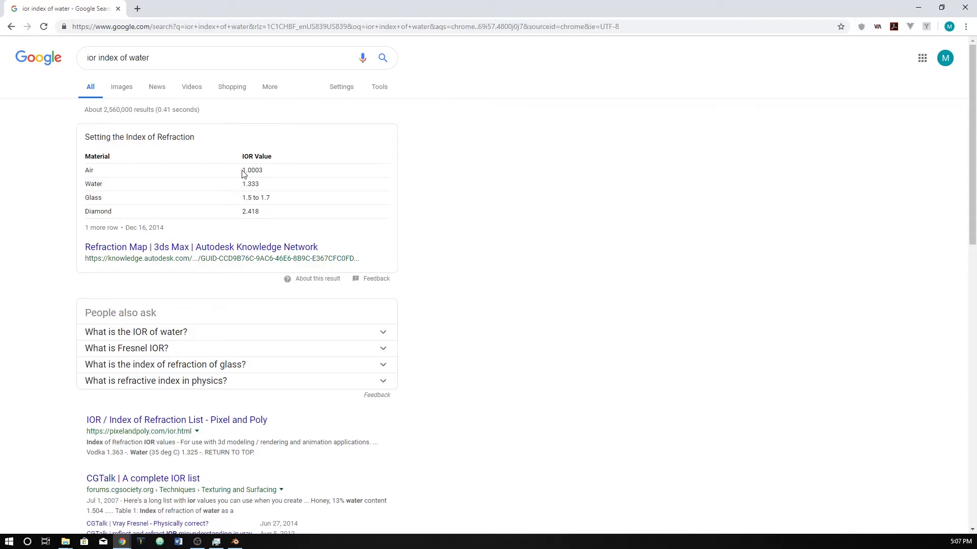
Examine the listed IOR values for water and glass in the search result, and return to Blender
left_click_drag(242, 174, 255, 197)
left_click(256, 195)
left_click_drag(242, 185, 262, 189)
key("alt+Tab")
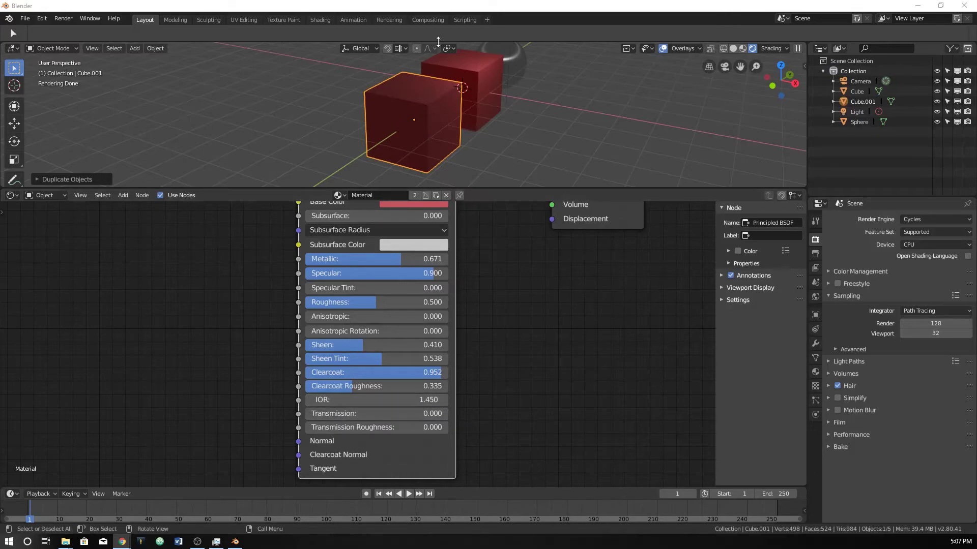
mouse_move(342, 413)
left_mouse_down()
mouse_move(442, 414)
mouse_move(305, 413)
mouse_move(386, 400)
left_mouse_up()
key("BackSpace")
key("BackSpace")
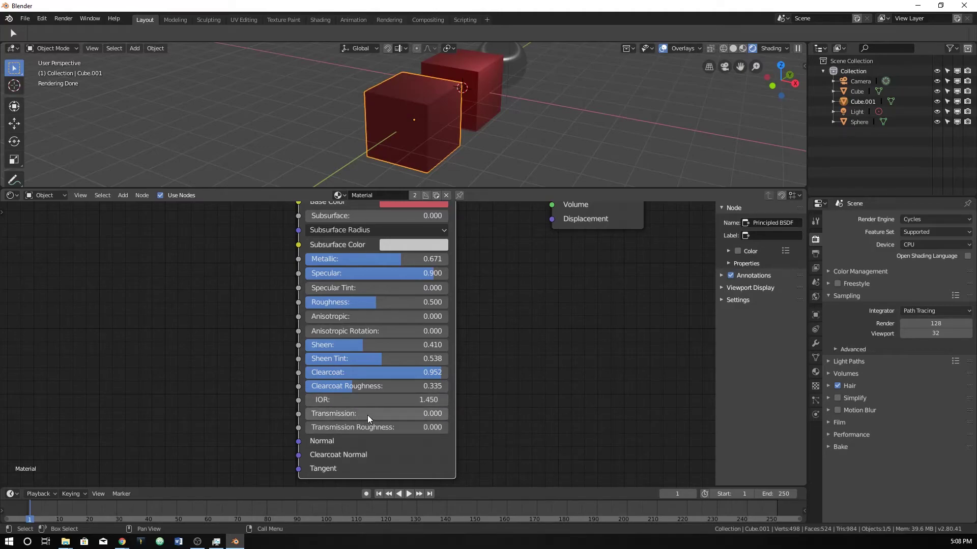
middle_click_drag(407, 103, 428, 95)
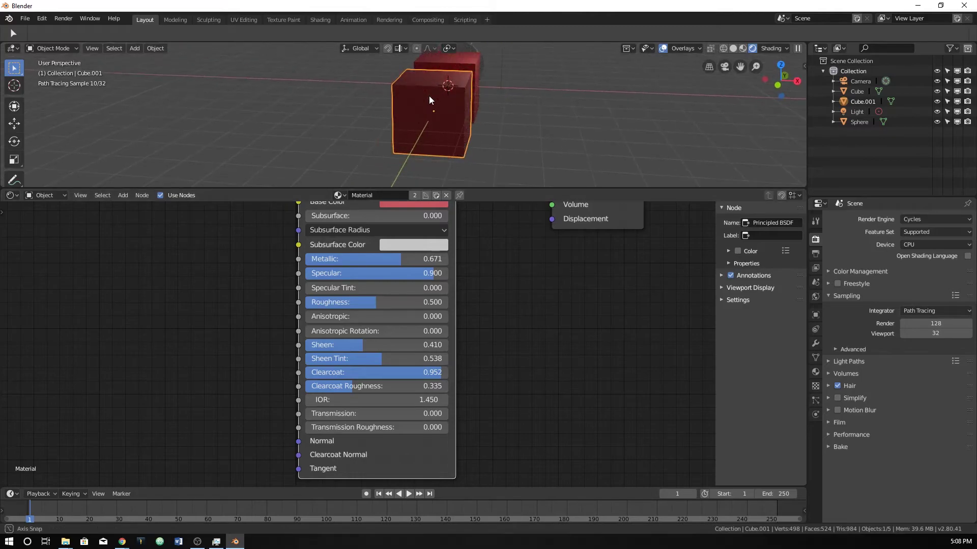
key("alt+Tab")
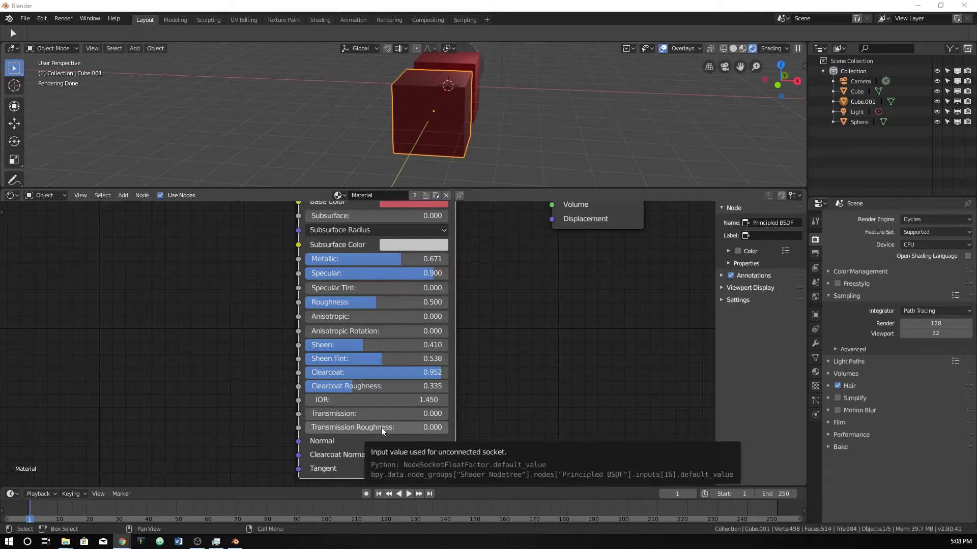
scroll(344, 457, "down", 3)
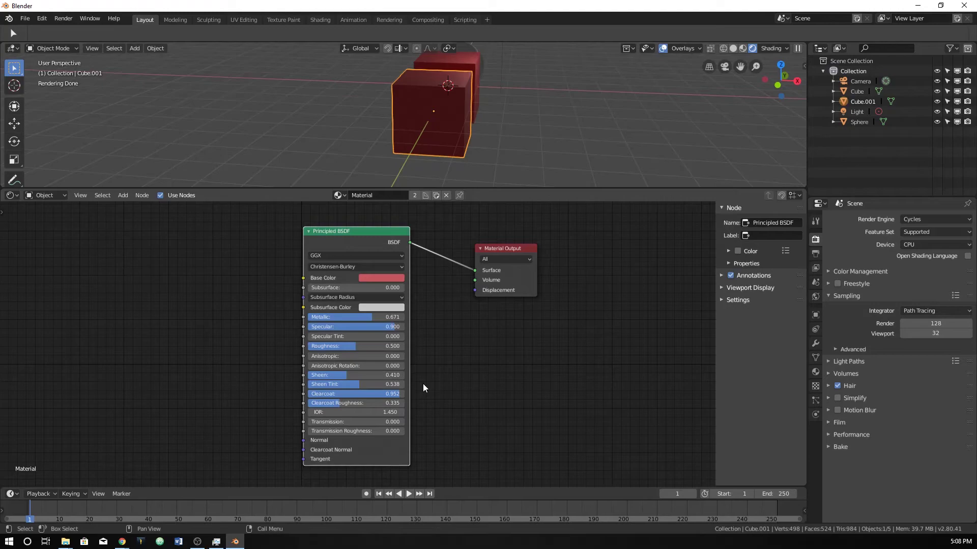
middle_click_drag(474, 84, 378, 98)
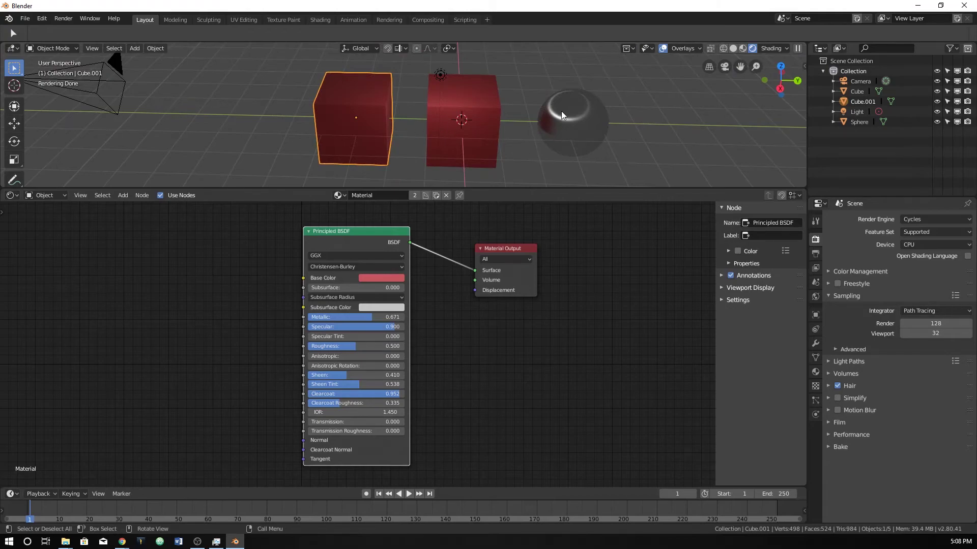
scroll(363, 360, "up", 3)
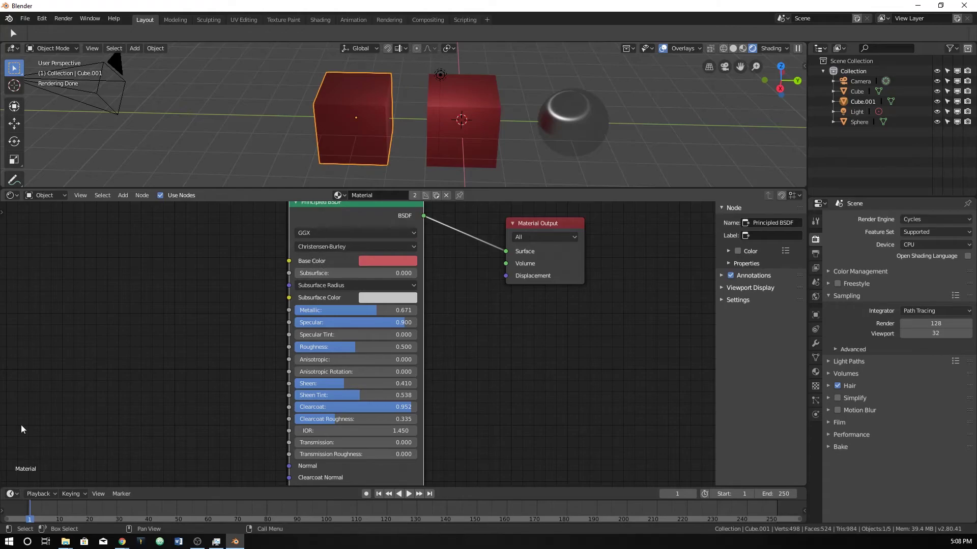
key("alt+Tab")
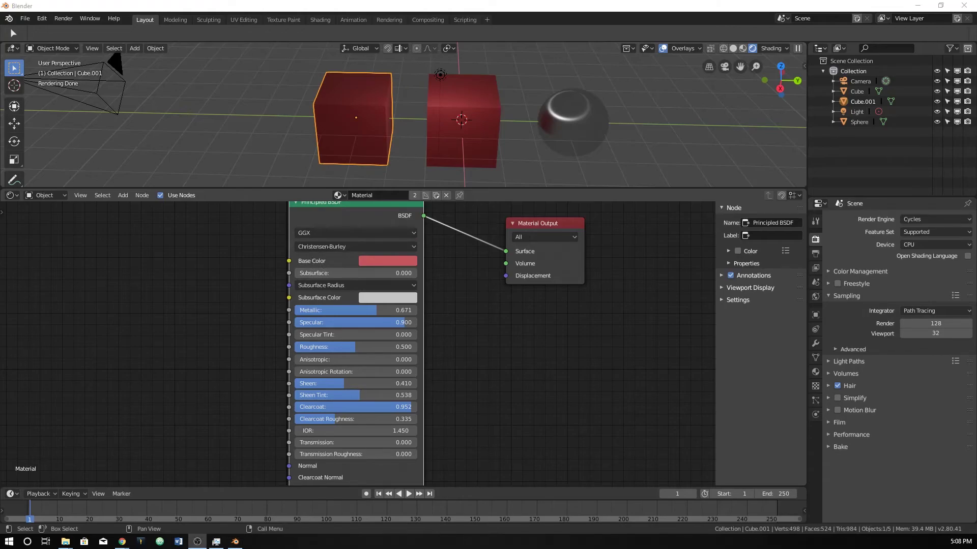
key("alt+Tab")
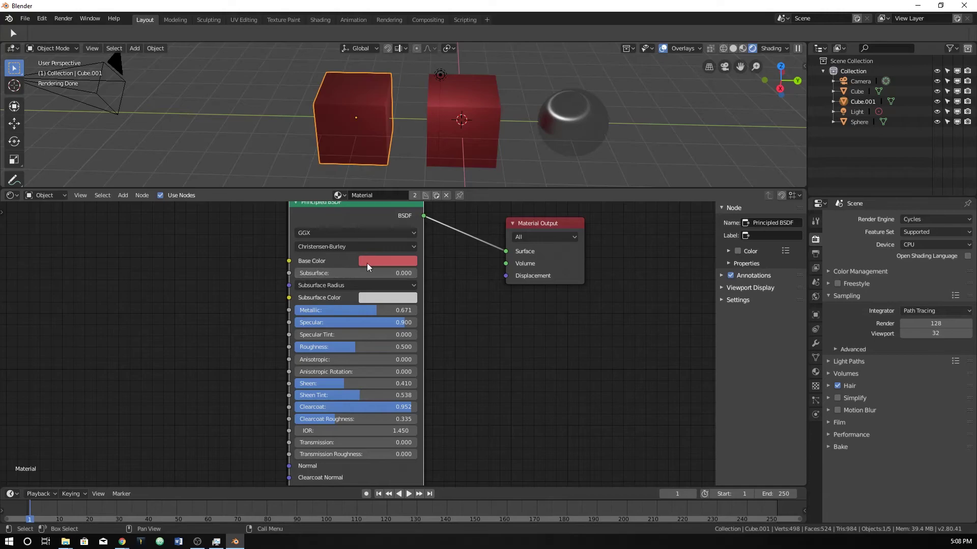